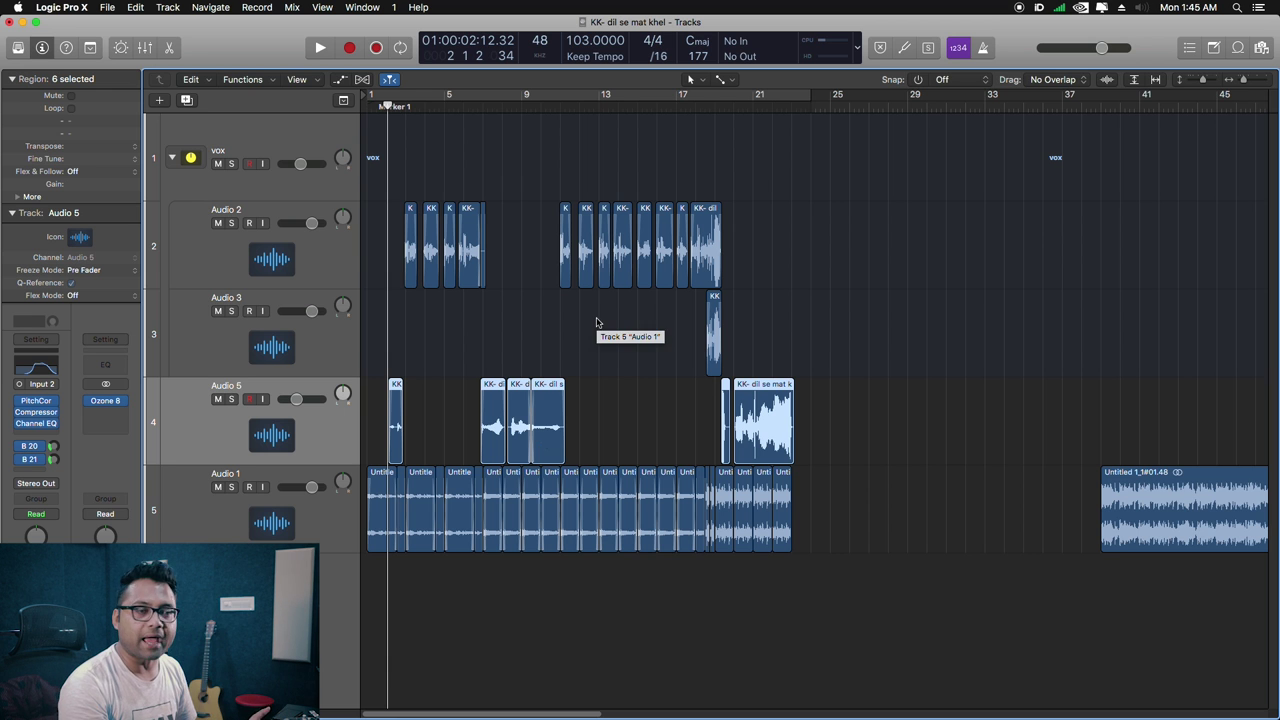
# Step: Select all vocal regions on the Audio 2, Audio 3 and Audio 5 tracks and return the playhead to the project start
pyautogui.moveTo(811, 413); pyautogui.dragTo(392, 198)
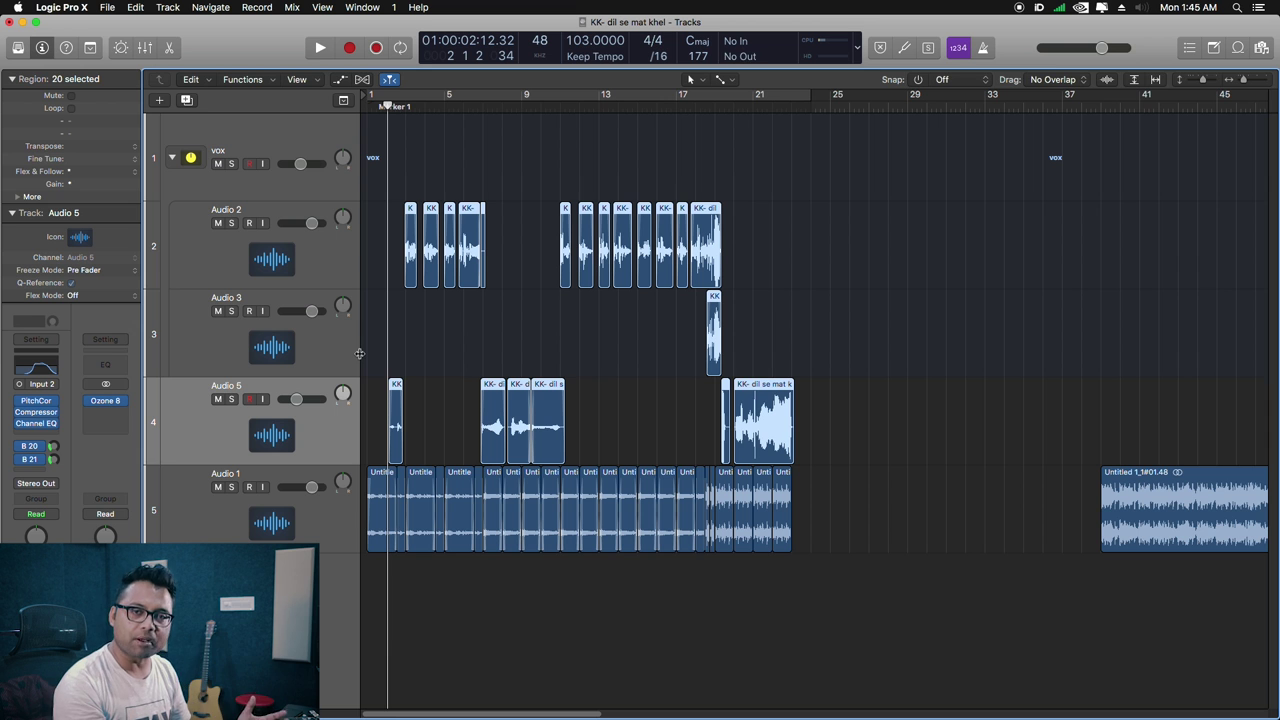
pyautogui.press('Return')
pyautogui.press('super+Right')
pyautogui.press('super+Right')
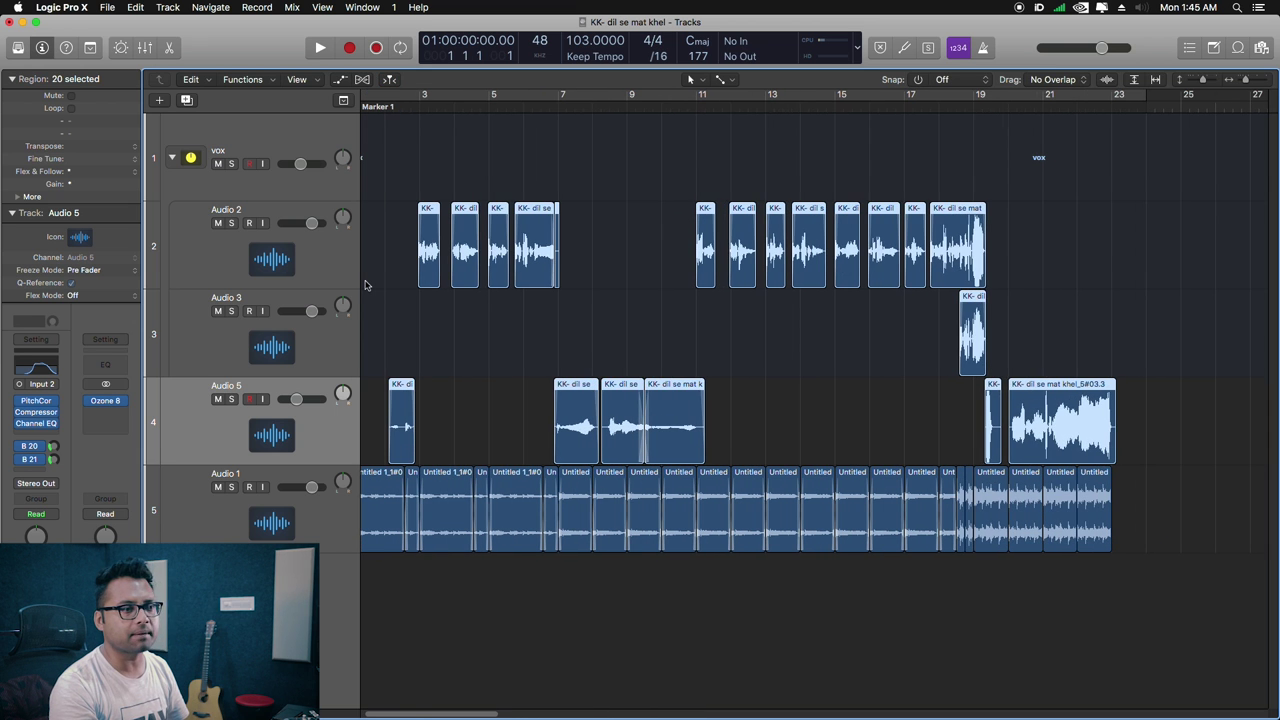
# Step: Select the Audio 2 and Audio 3 tracks together and inspect the vox stack that contains them
pyautogui.click(226, 357)
pyautogui.keyDown('shift'); pyautogui.click(302, 280); pyautogui.keyUp('shift')
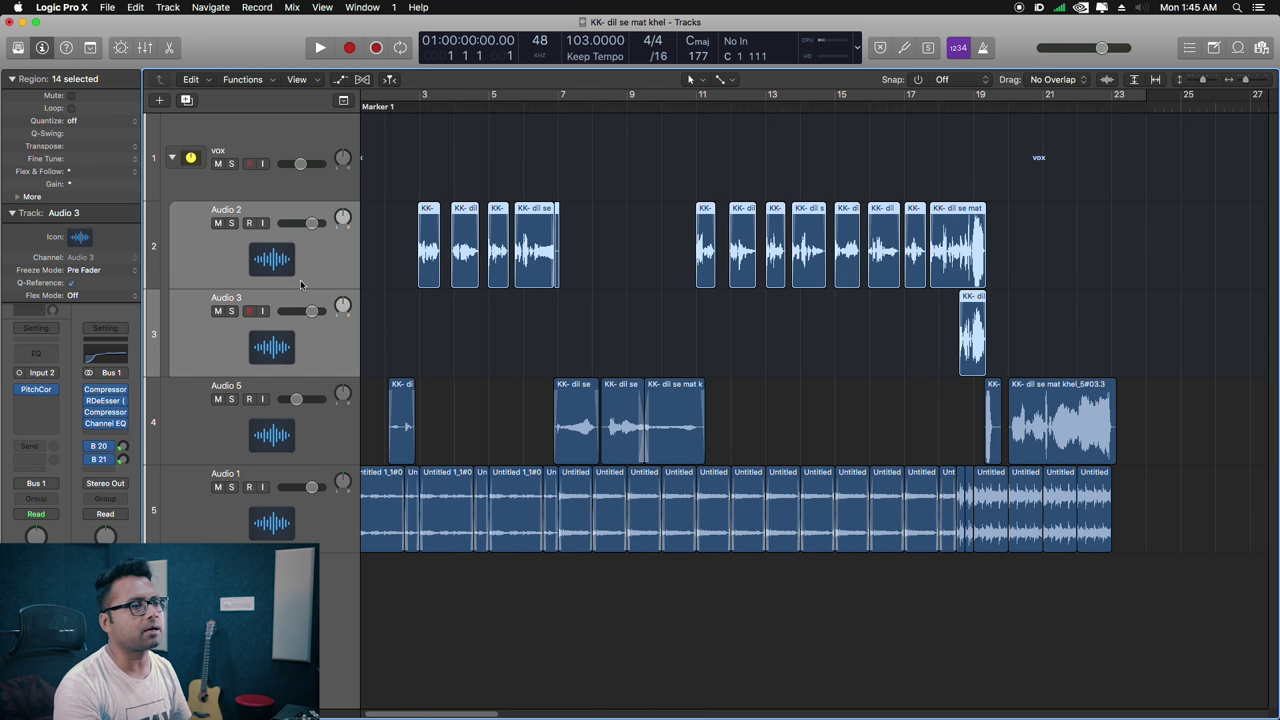
pyautogui.moveTo(1048, 106); pyautogui.dragTo(350, 72)
pyautogui.click(789, 340)
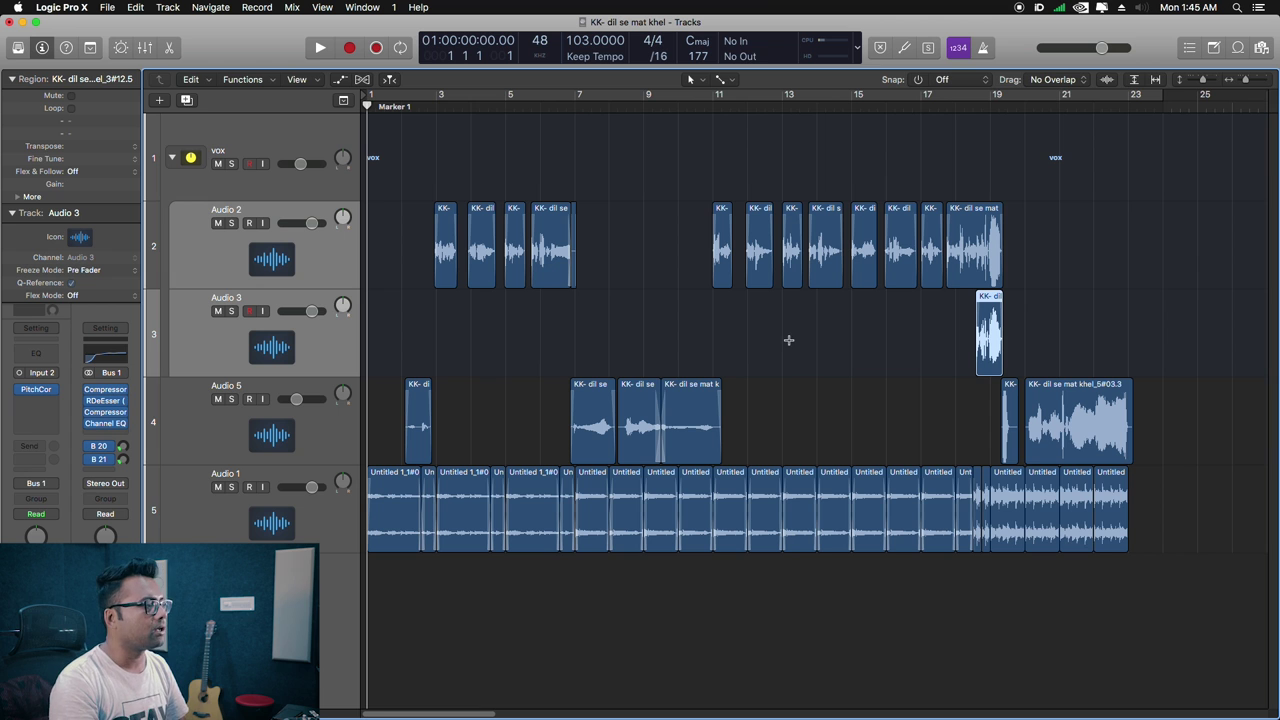
pyautogui.rightClick(318, 266)
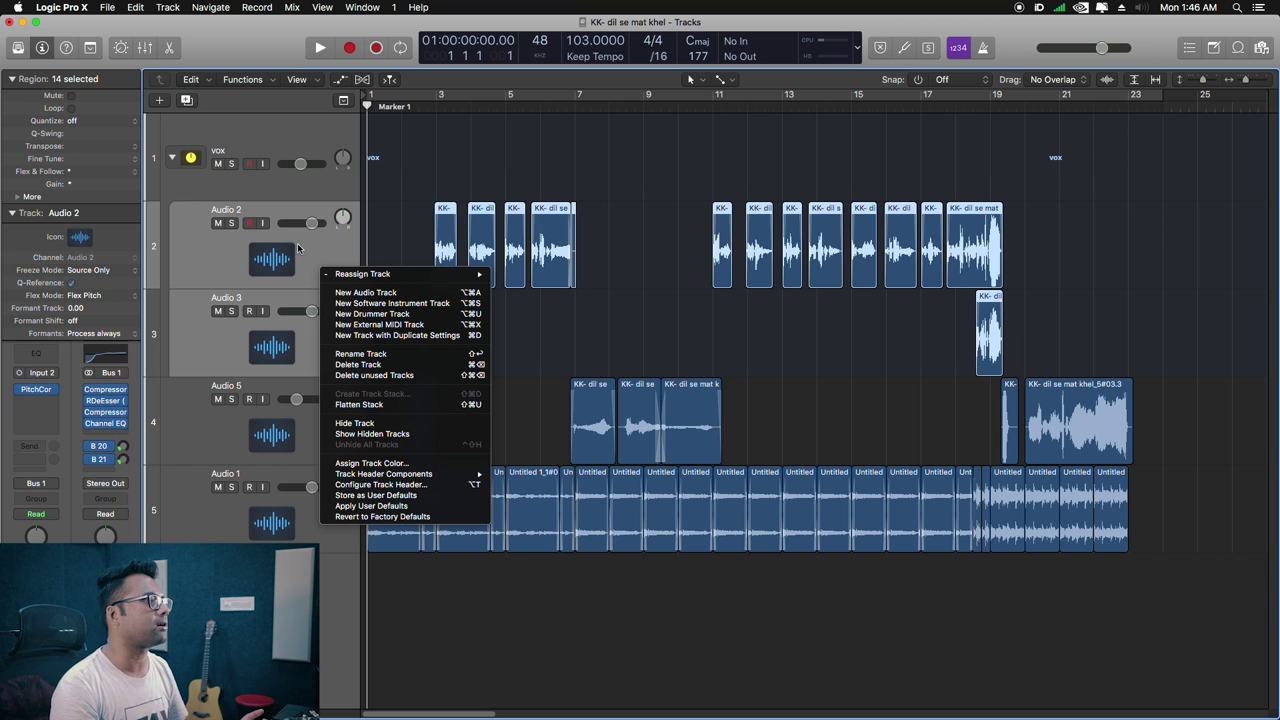
pyautogui.click(297, 132)
pyautogui.click(305, 133)
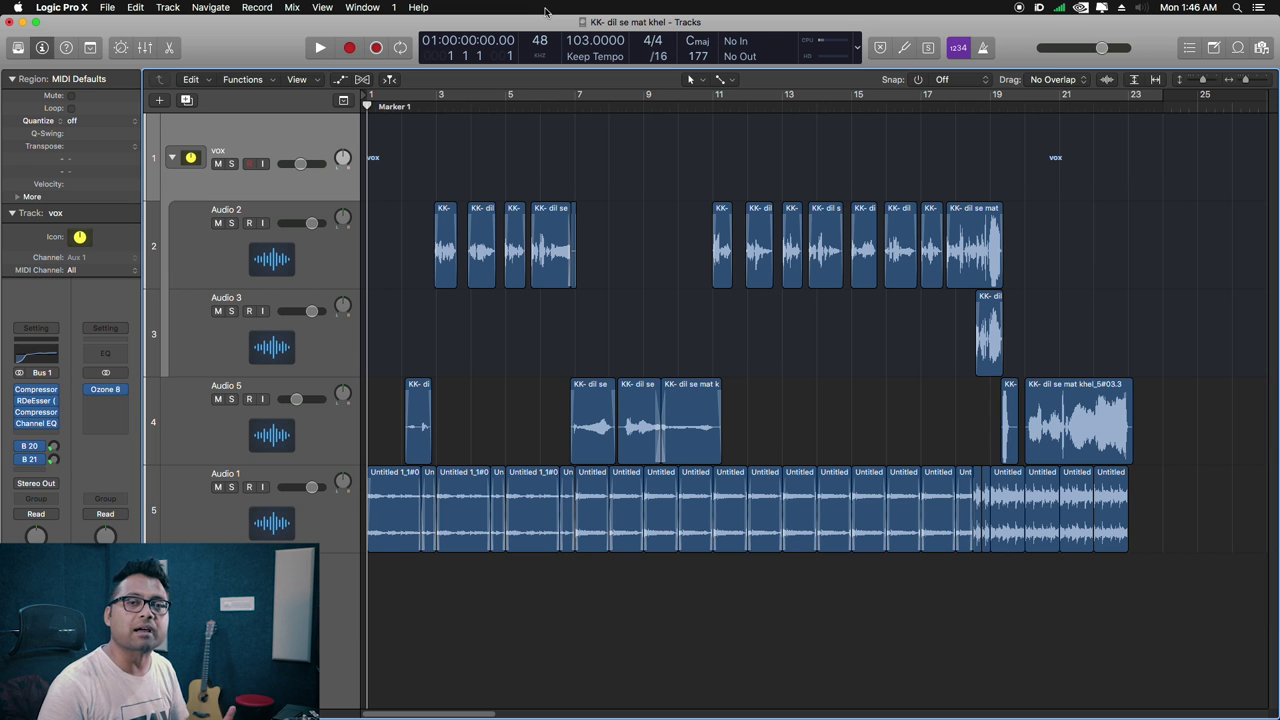
# Step: Select the Audio 5, Audio 3, Audio 2, vox and Audio 1 tracks one after another to review the arrangement
pyautogui.click(298, 450)
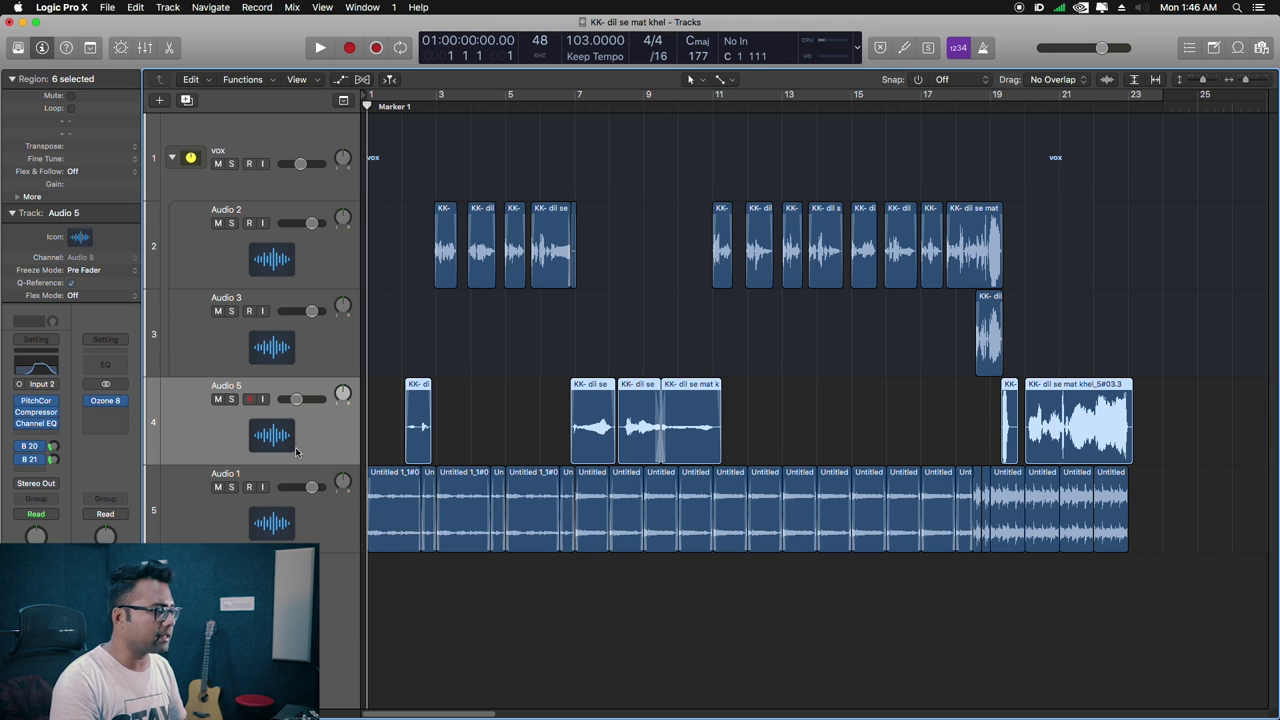
pyautogui.click(297, 528)
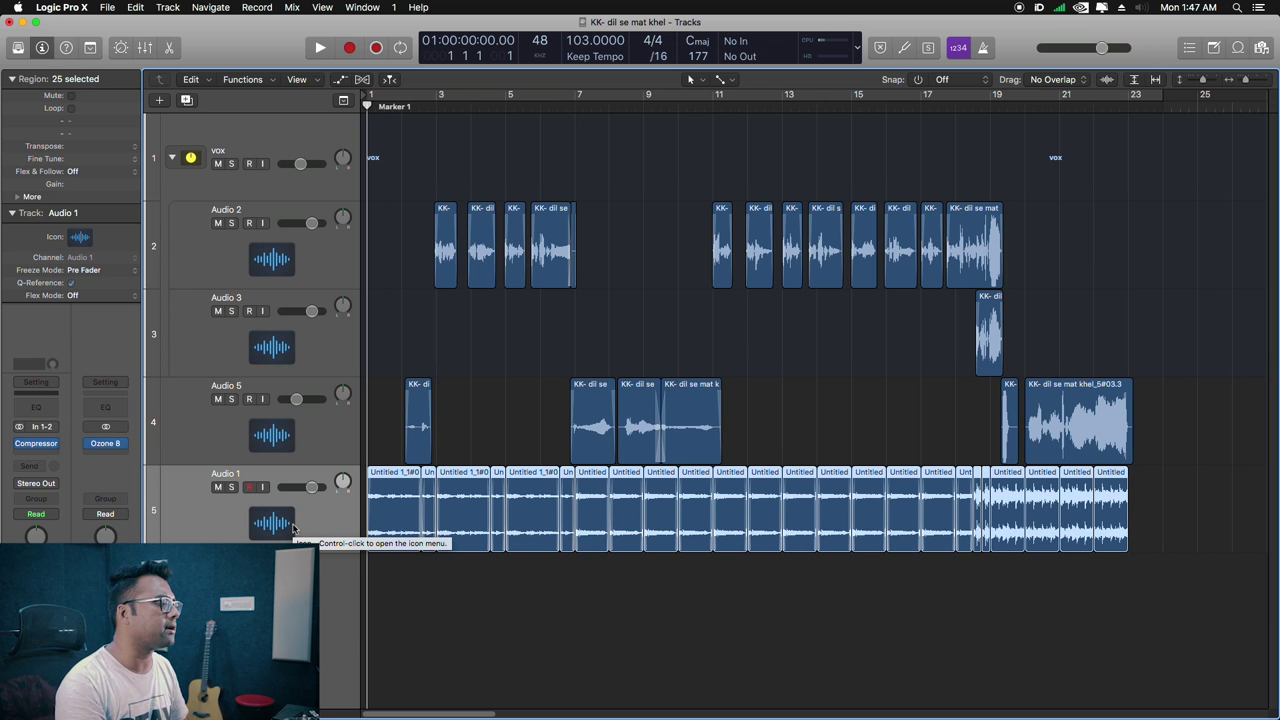
pyautogui.click(287, 413)
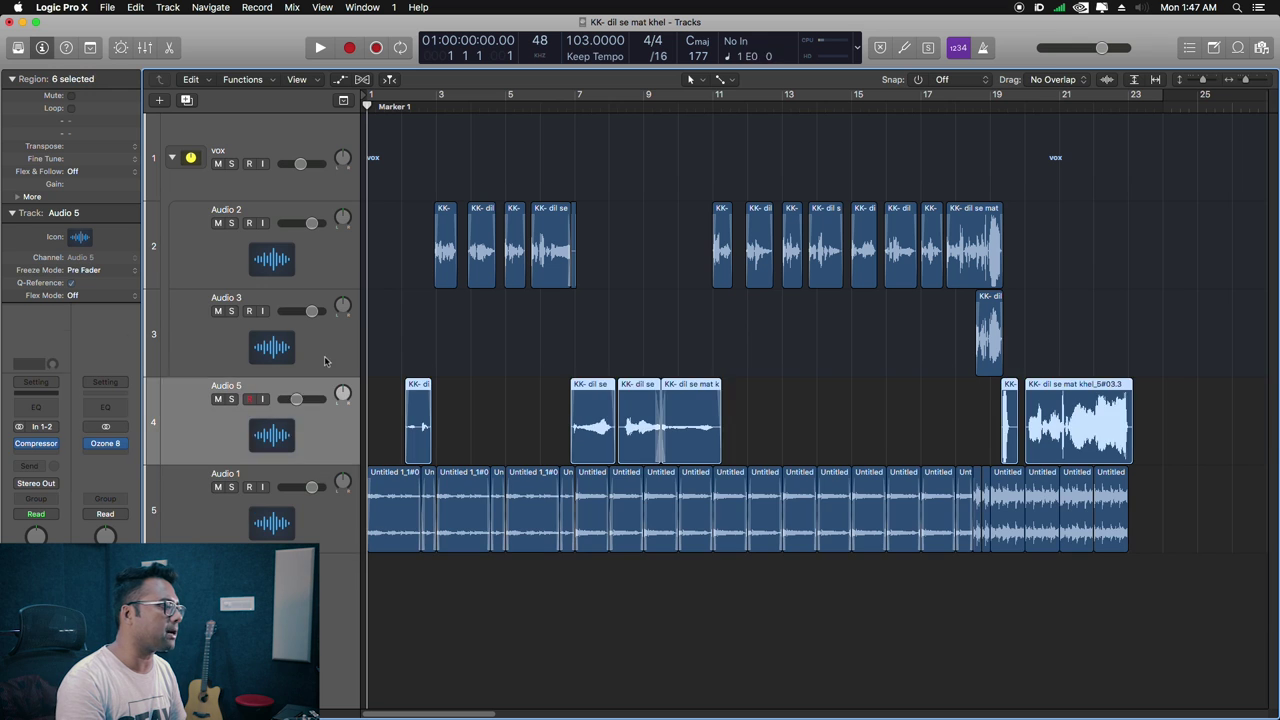
pyautogui.click(324, 353)
pyautogui.click(318, 275)
pyautogui.click(301, 118)
pyautogui.click(323, 523)
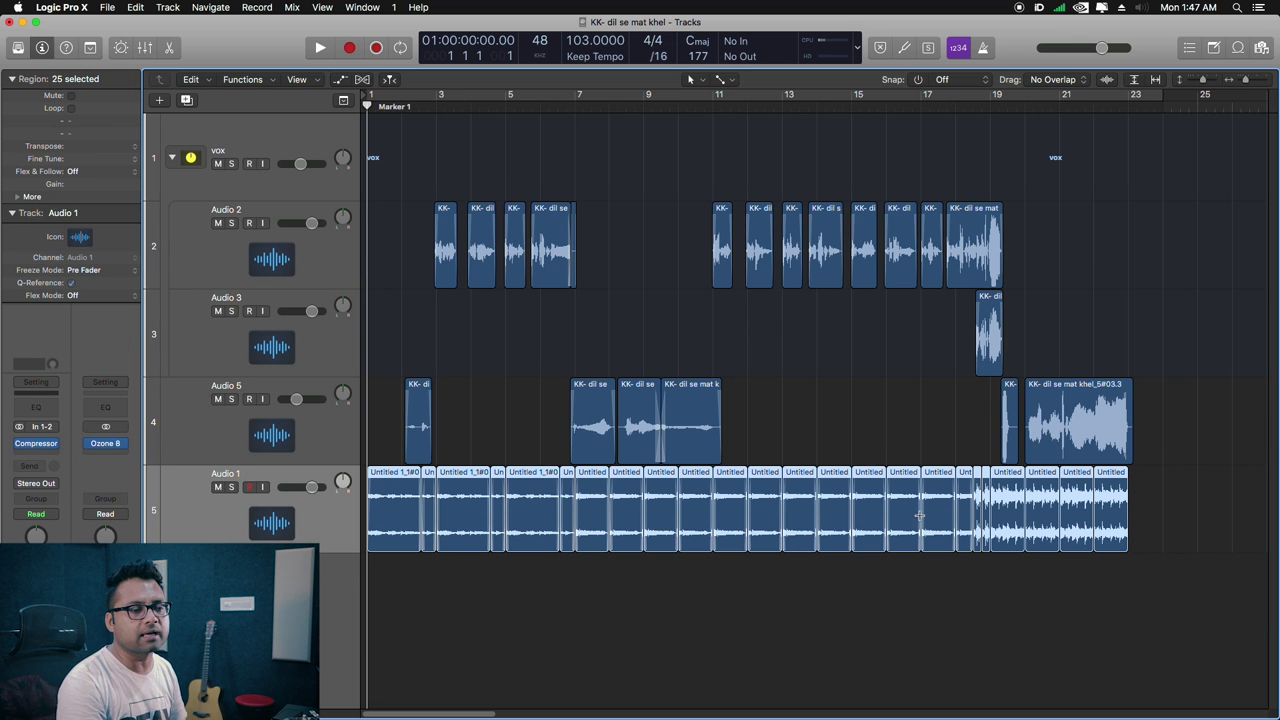
# Step: Select the Audio 1 regions up to bar 23 and open that track's Compressor to examine its settings
pyautogui.moveTo(1161, 499); pyautogui.dragTo(14, 533)
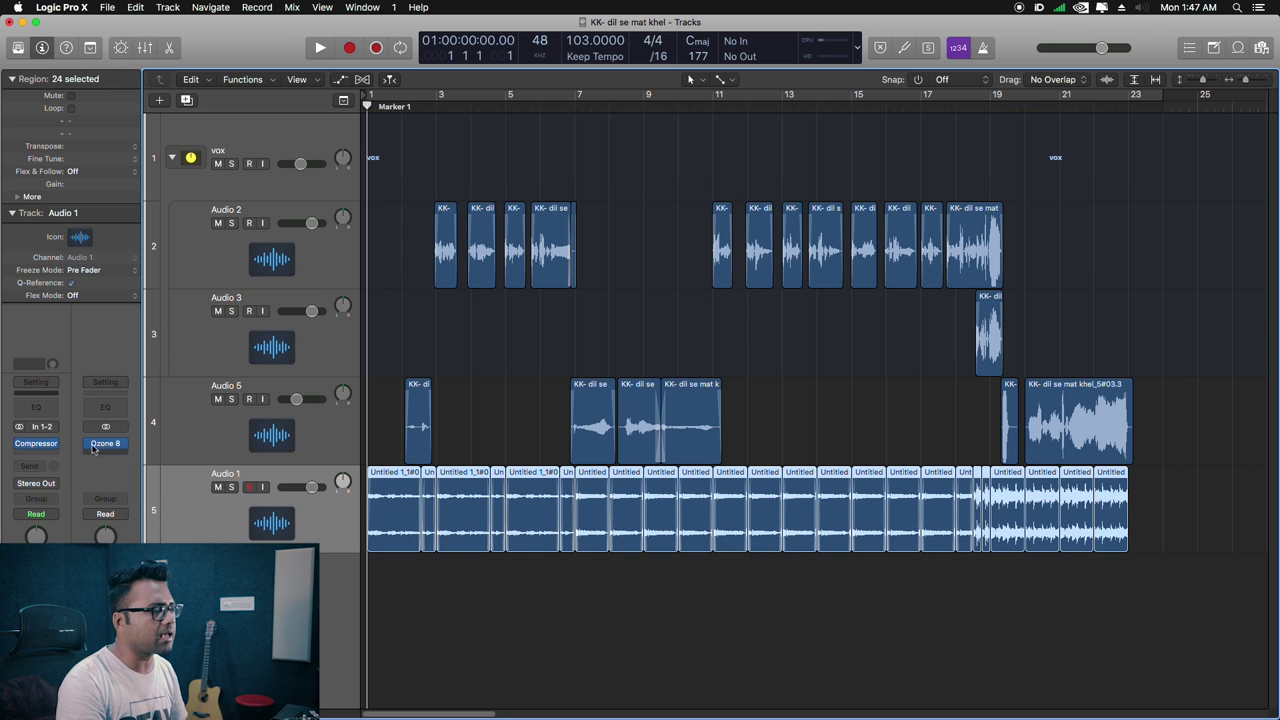
pyautogui.moveTo(40, 449)
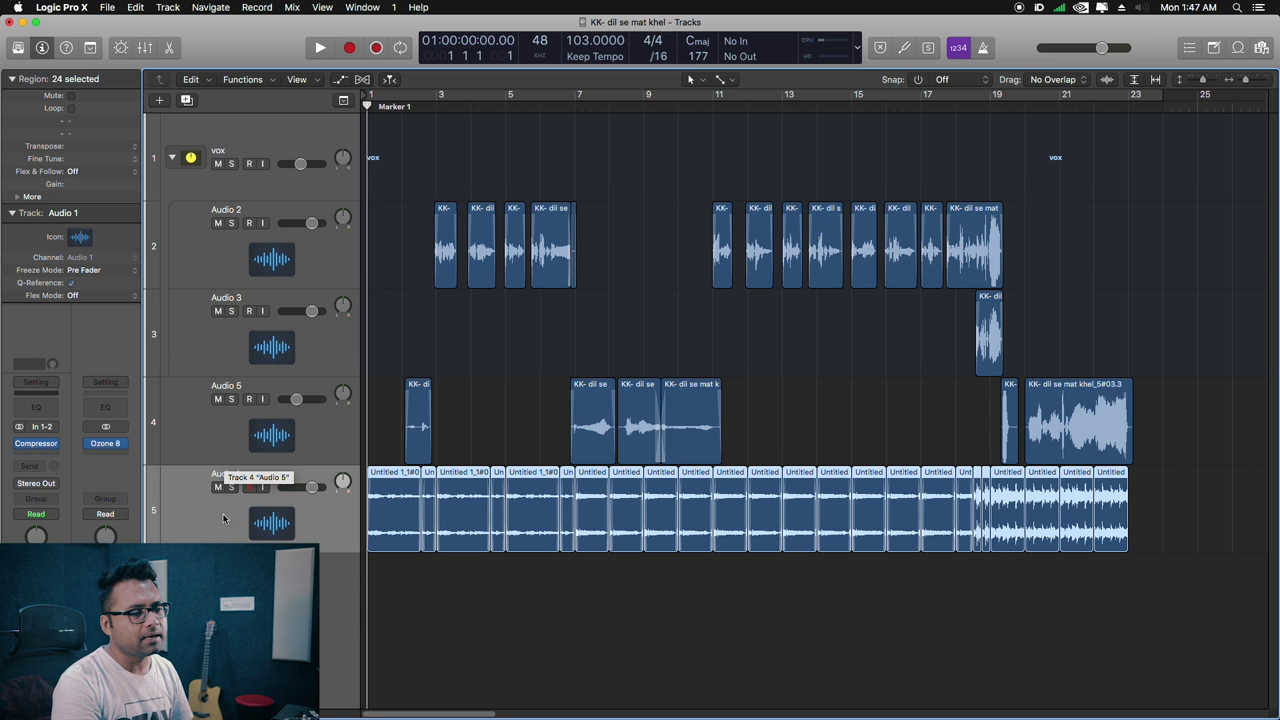
pyautogui.moveTo(1165, 497); pyautogui.dragTo(60, 571)
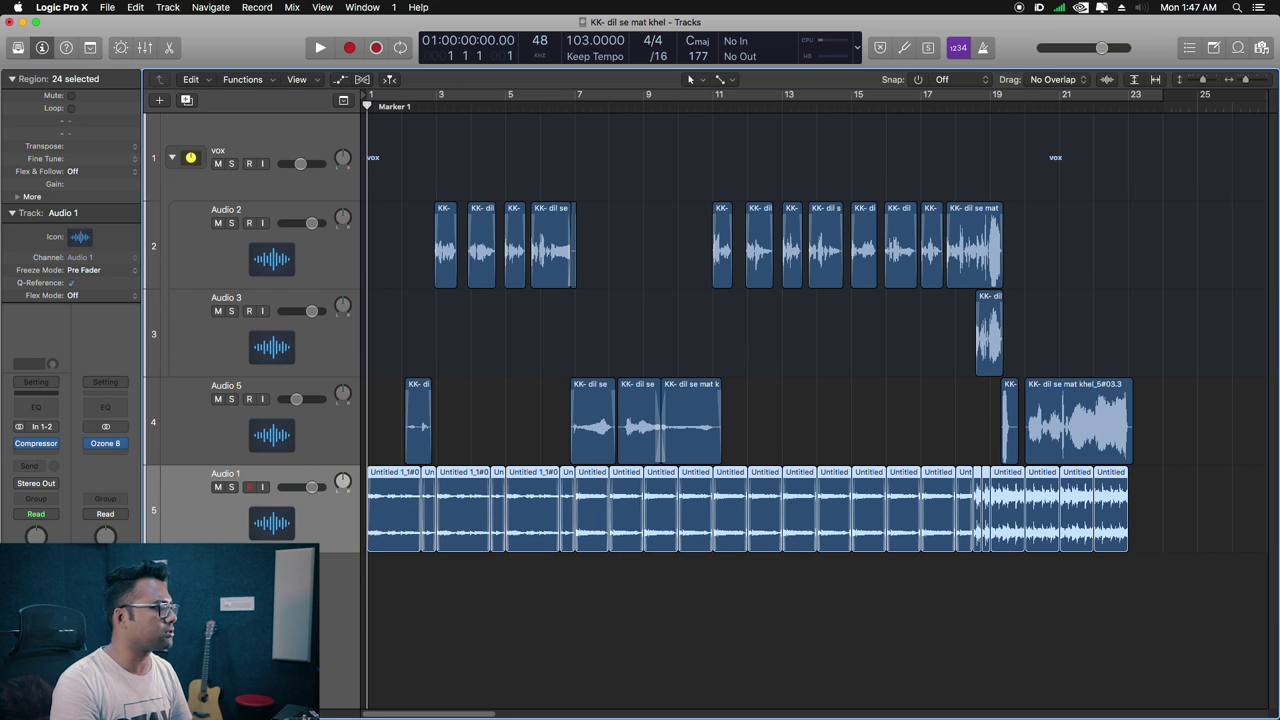
pyautogui.click(53, 444)
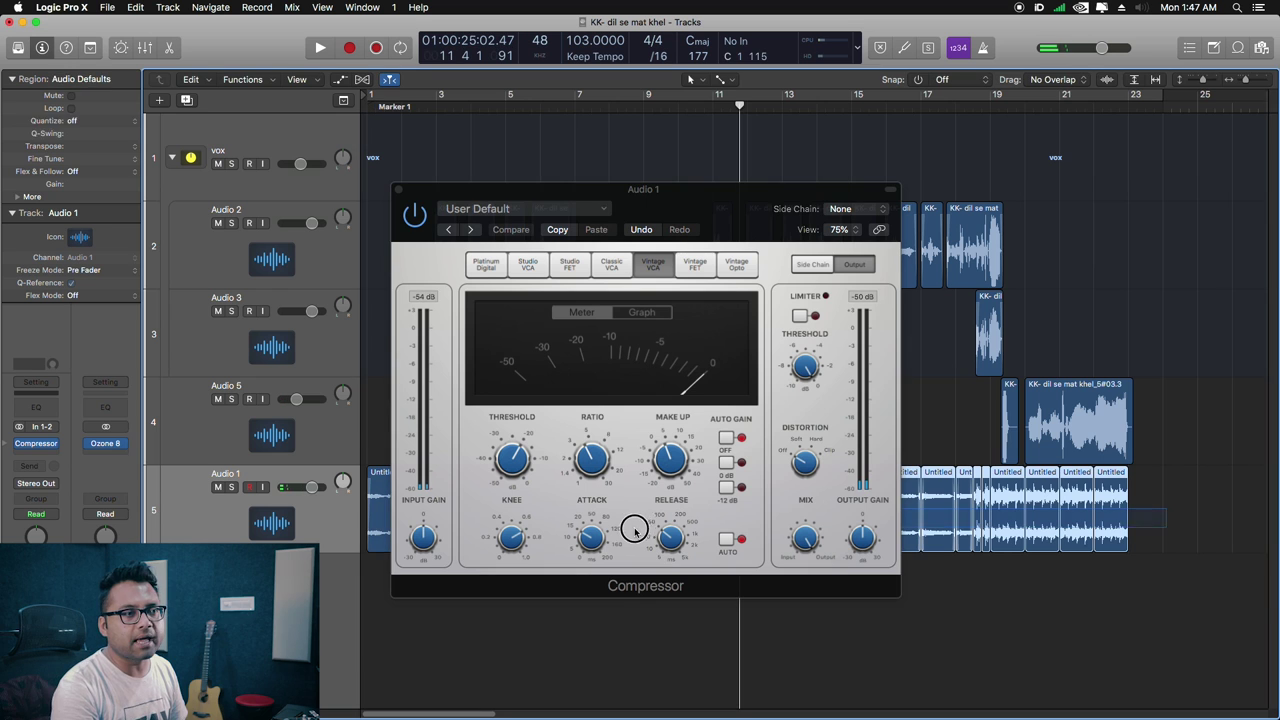
# Step: Play the end section from bar 18 with the last Audio 1 regions selected, watching the track's Compressor meter
pyautogui.click(1042, 108)
pyautogui.moveTo(1042, 108); pyautogui.dragTo(966, 106)
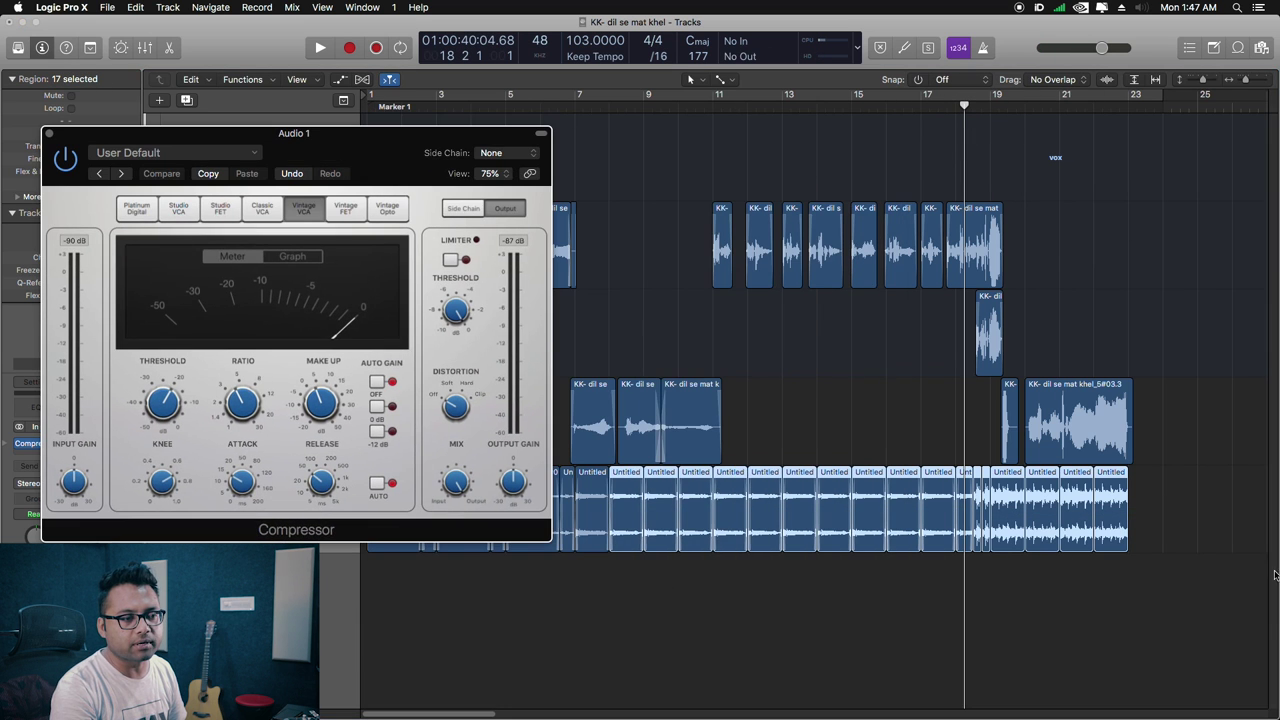
pyautogui.moveTo(1190, 491); pyautogui.dragTo(914, 535)
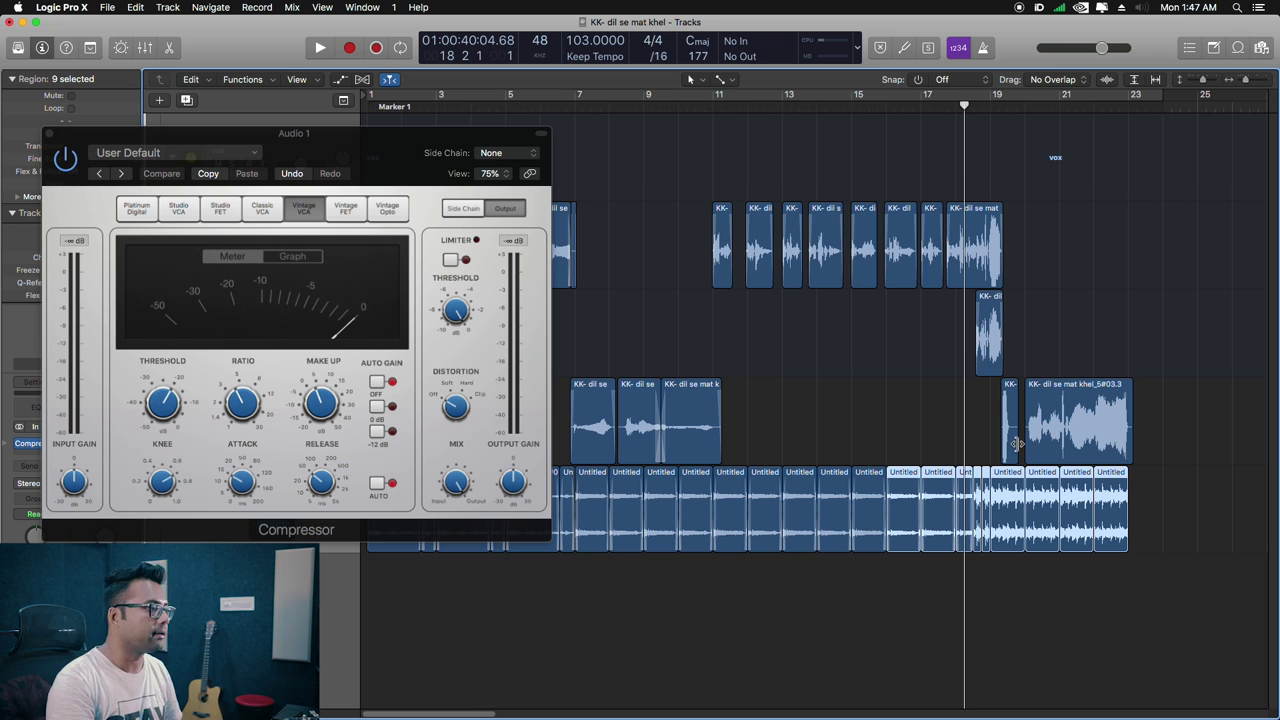
pyautogui.press('space')
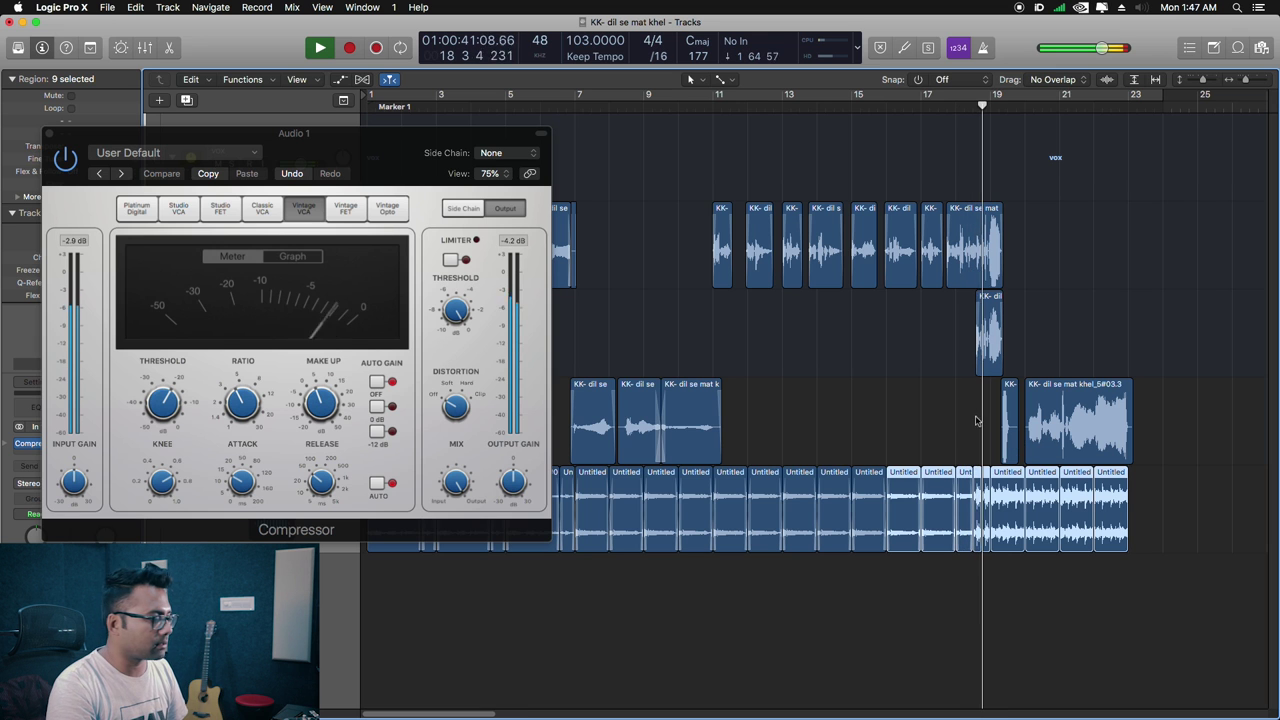
pyautogui.press('space')
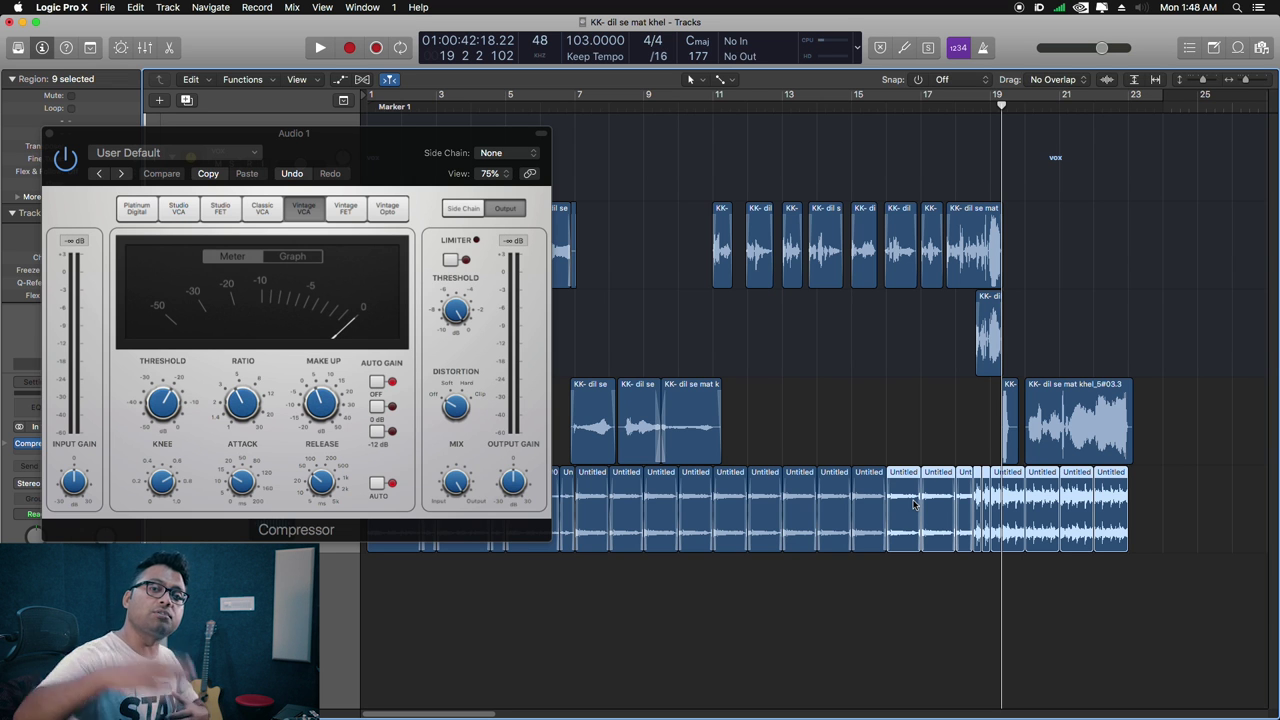
pyautogui.moveTo(410, 151); pyautogui.dragTo(535, 362)
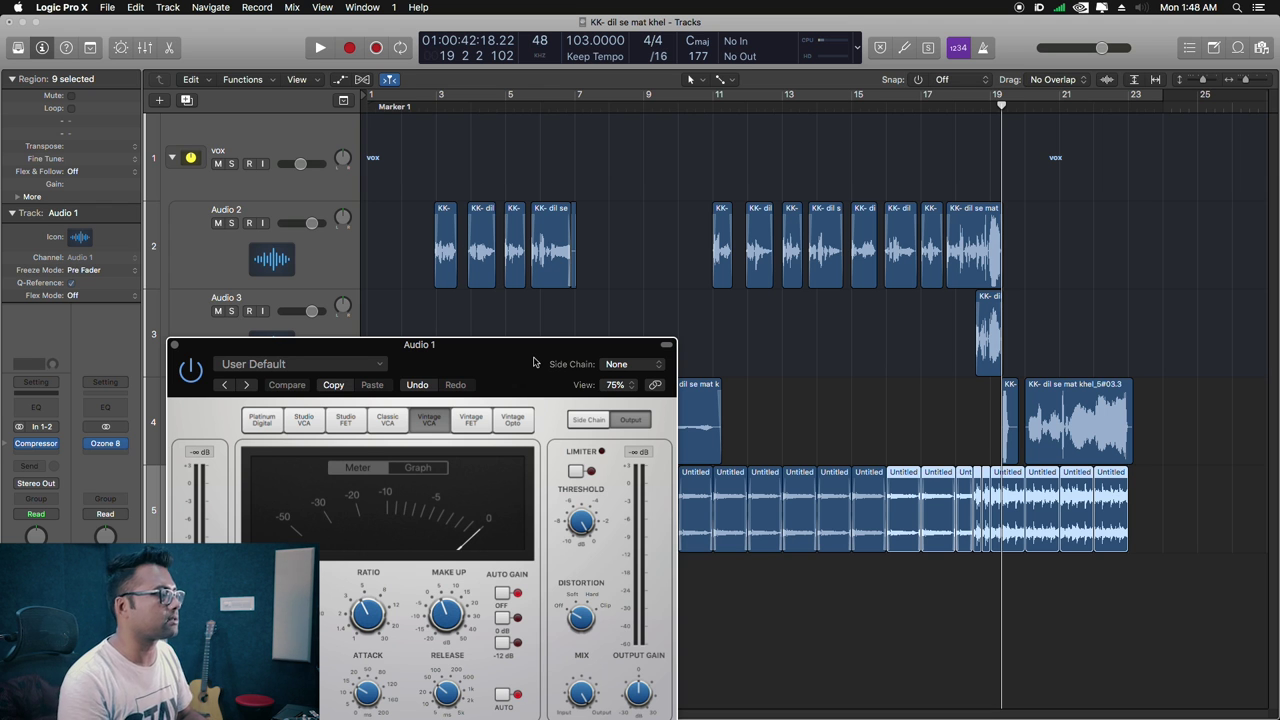
# Step: Mute the vox stack and solo the Audio 5 track
pyautogui.click(295, 140)
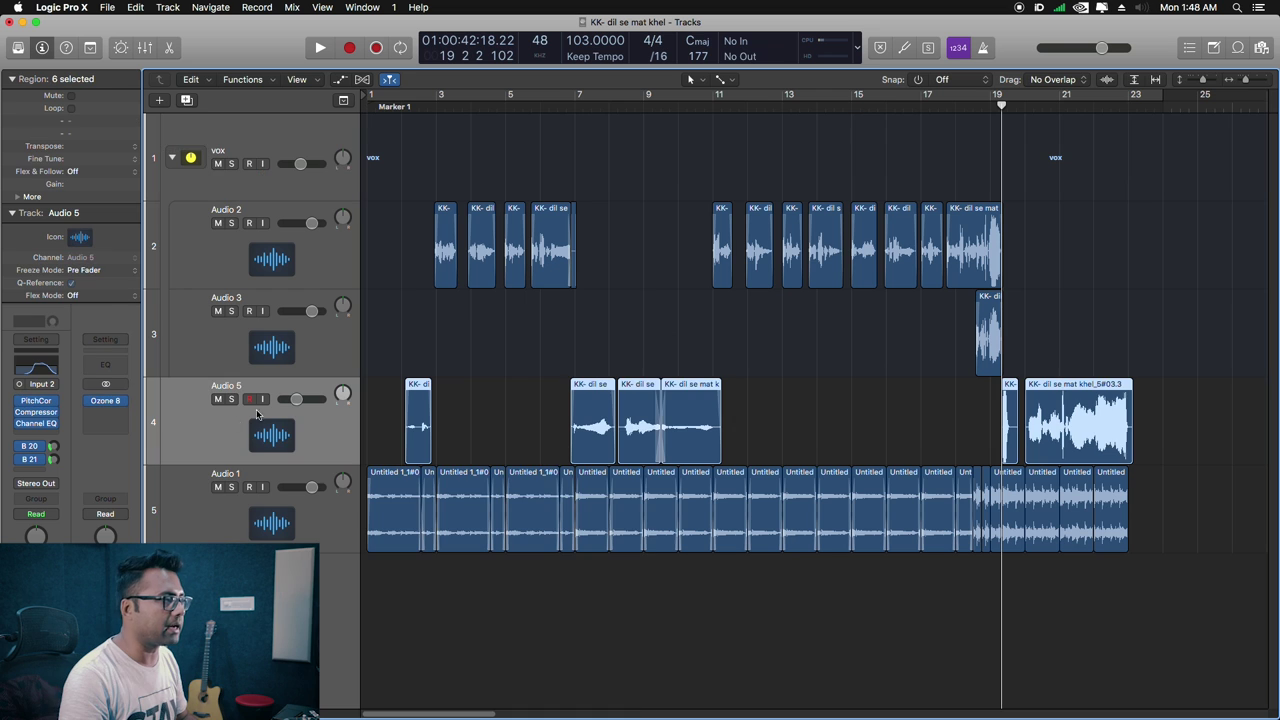
pyautogui.click(218, 164)
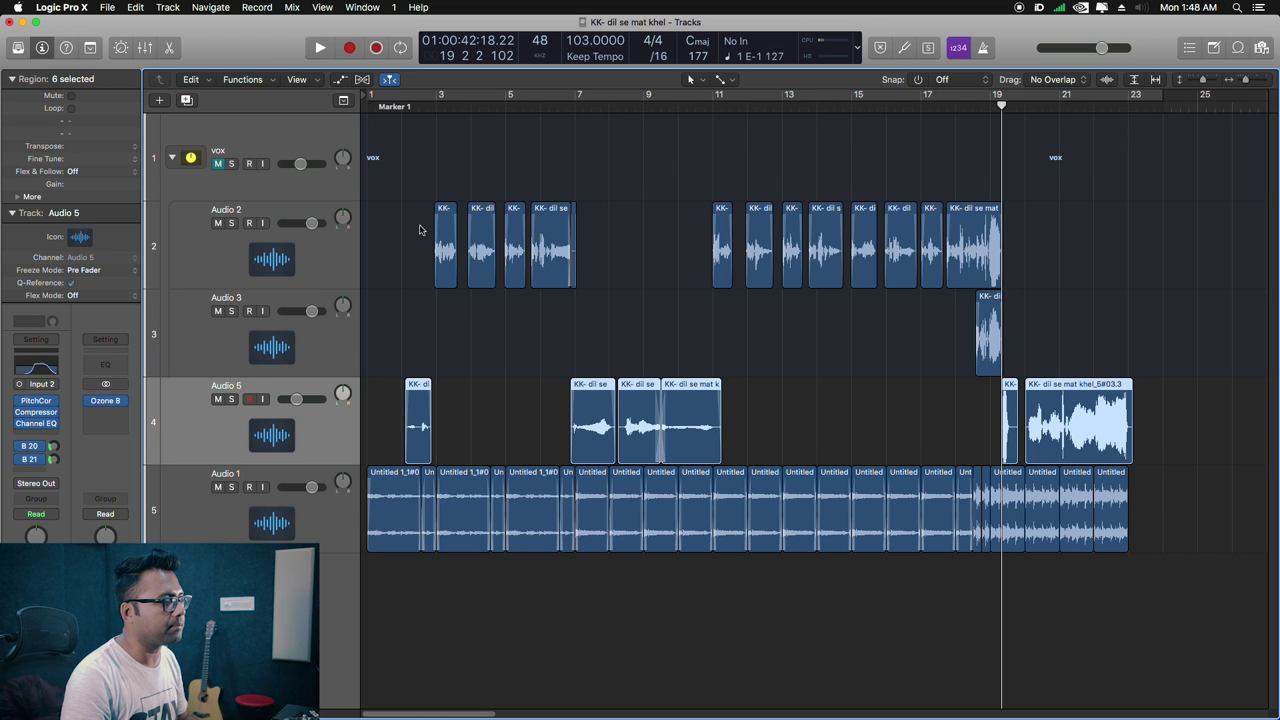
pyautogui.click(231, 399)
# Step: Listen to the soloed Audio 5 vocals from bar 2 and from bar 7
pyautogui.doubleClick(406, 121)
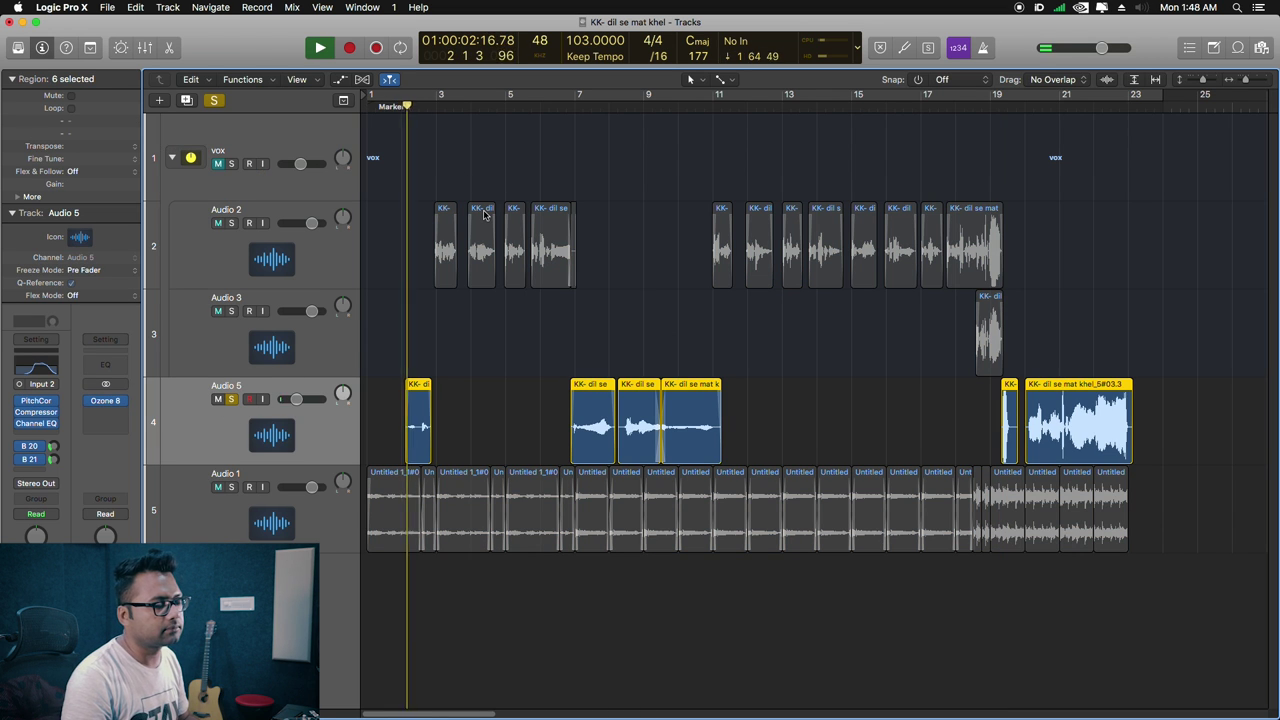
pyautogui.press('space')
pyautogui.click(575, 106)
pyautogui.press('space')
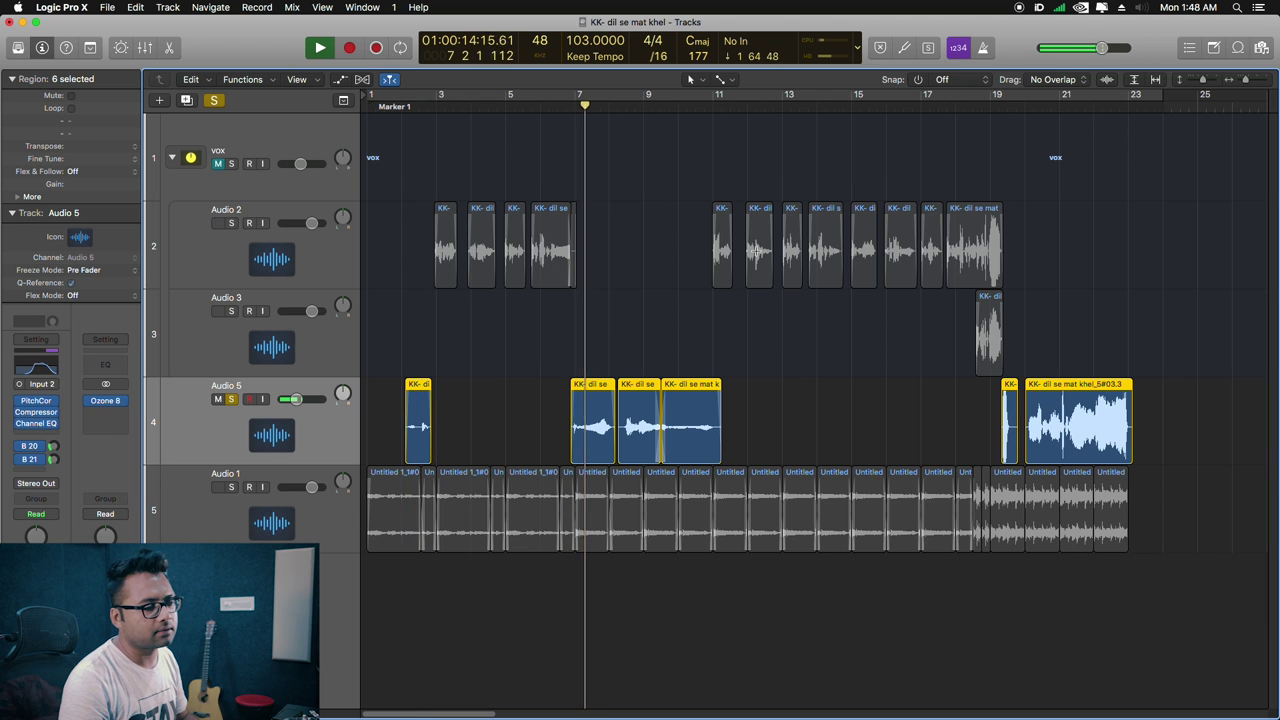
pyautogui.press('space')
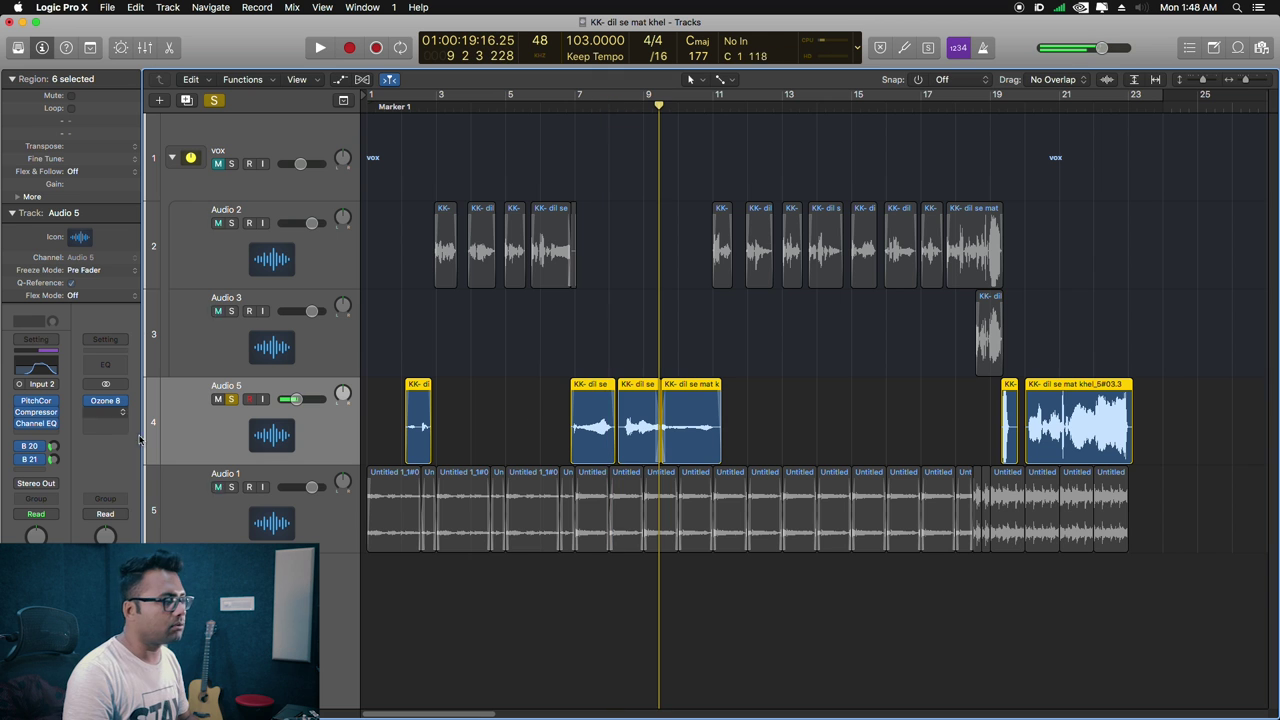
# Step: Examine the Pitch Correction and Compressor settings on Audio 5 and close the Compressor
pyautogui.click(36, 416)
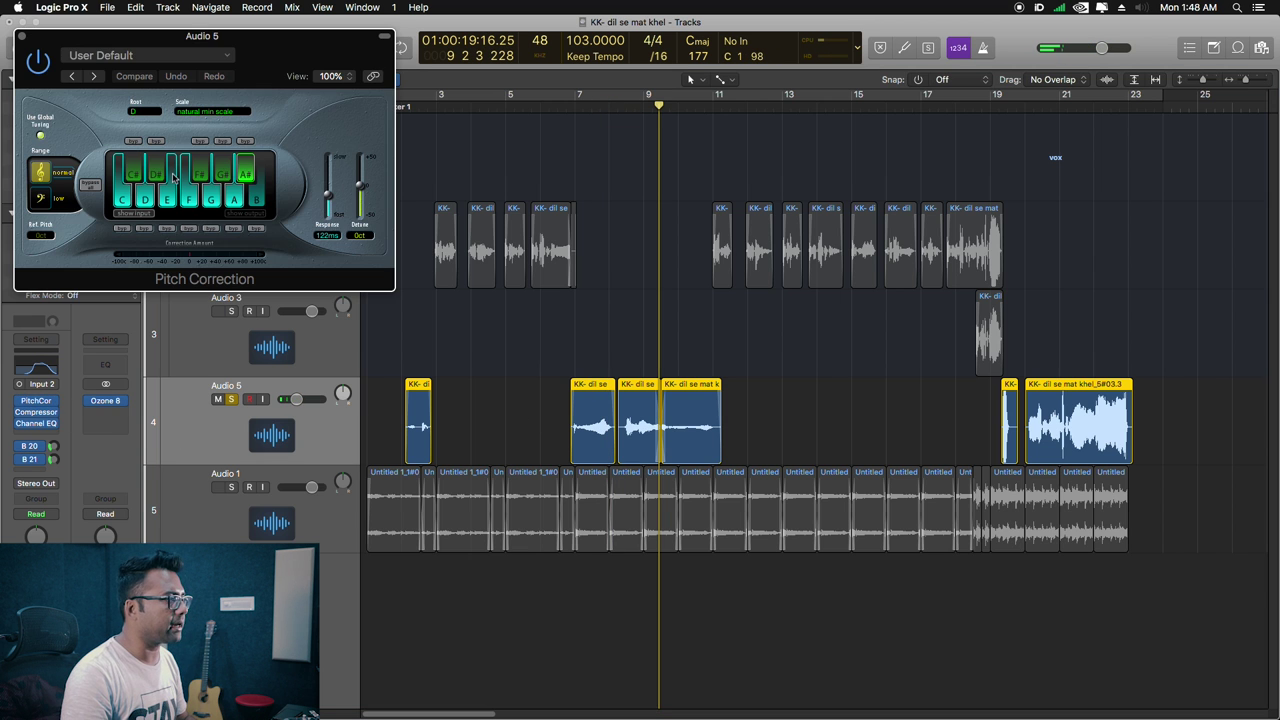
pyautogui.moveTo(263, 57); pyautogui.dragTo(712, 351)
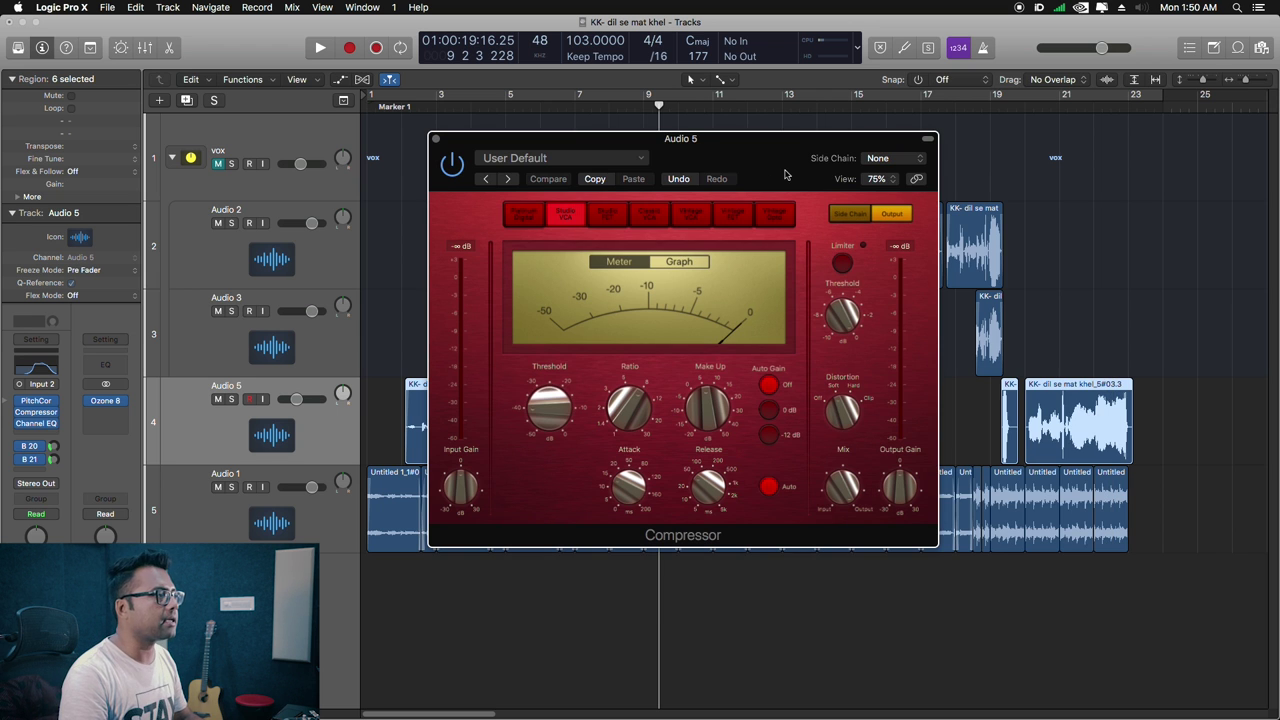
pyautogui.click(435, 138)
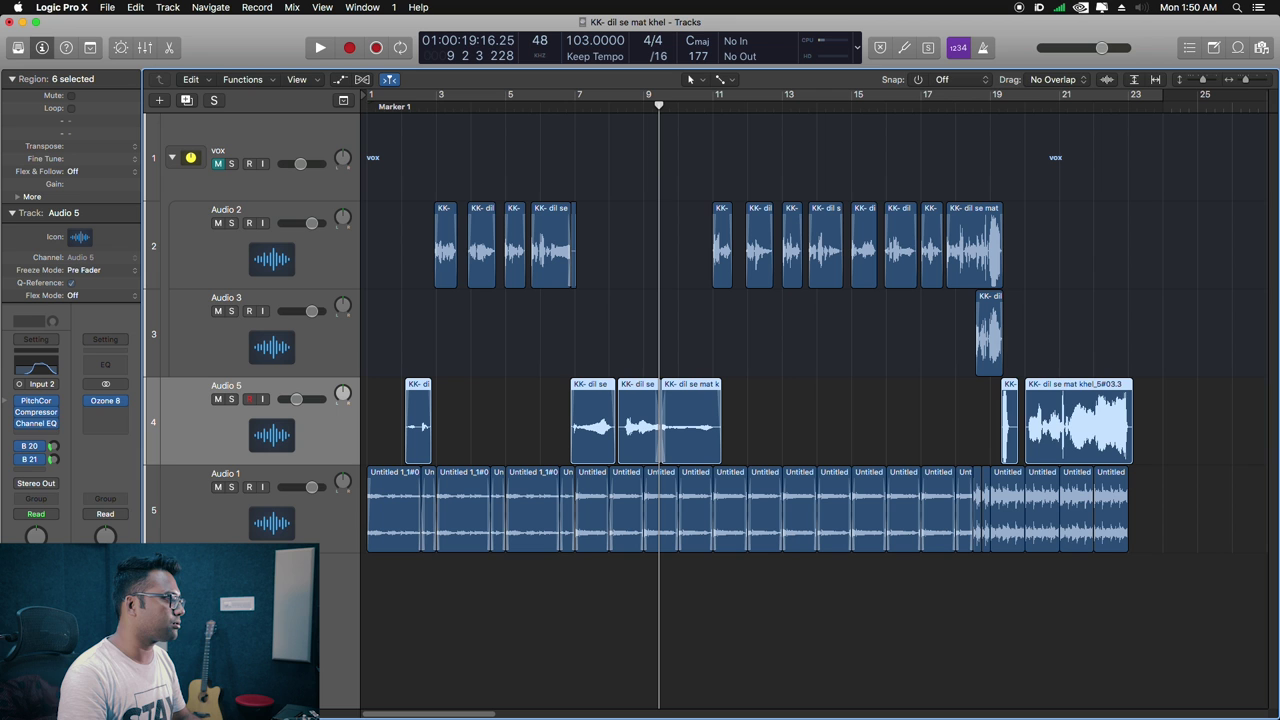
# Step: Open Audio 5's Channel EQ and inspect the track's Bus 20 and Bus 21 sends
pyautogui.click(42, 427)
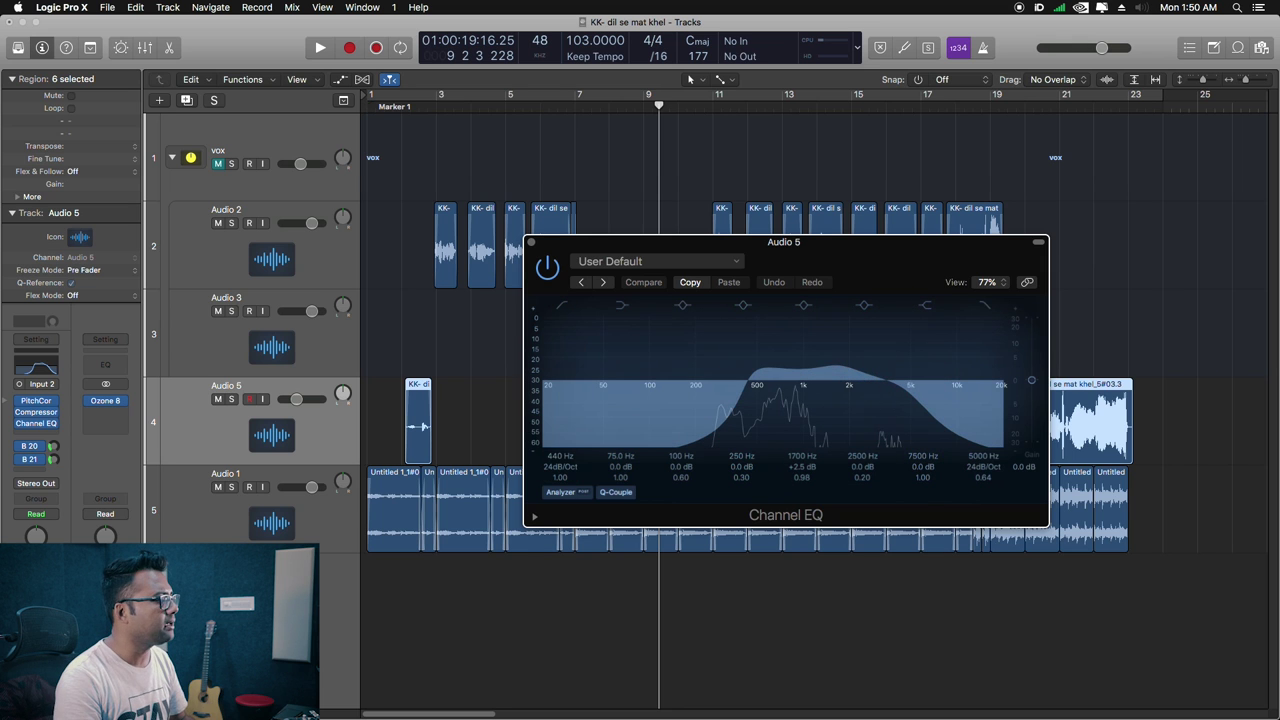
pyautogui.click(30, 446)
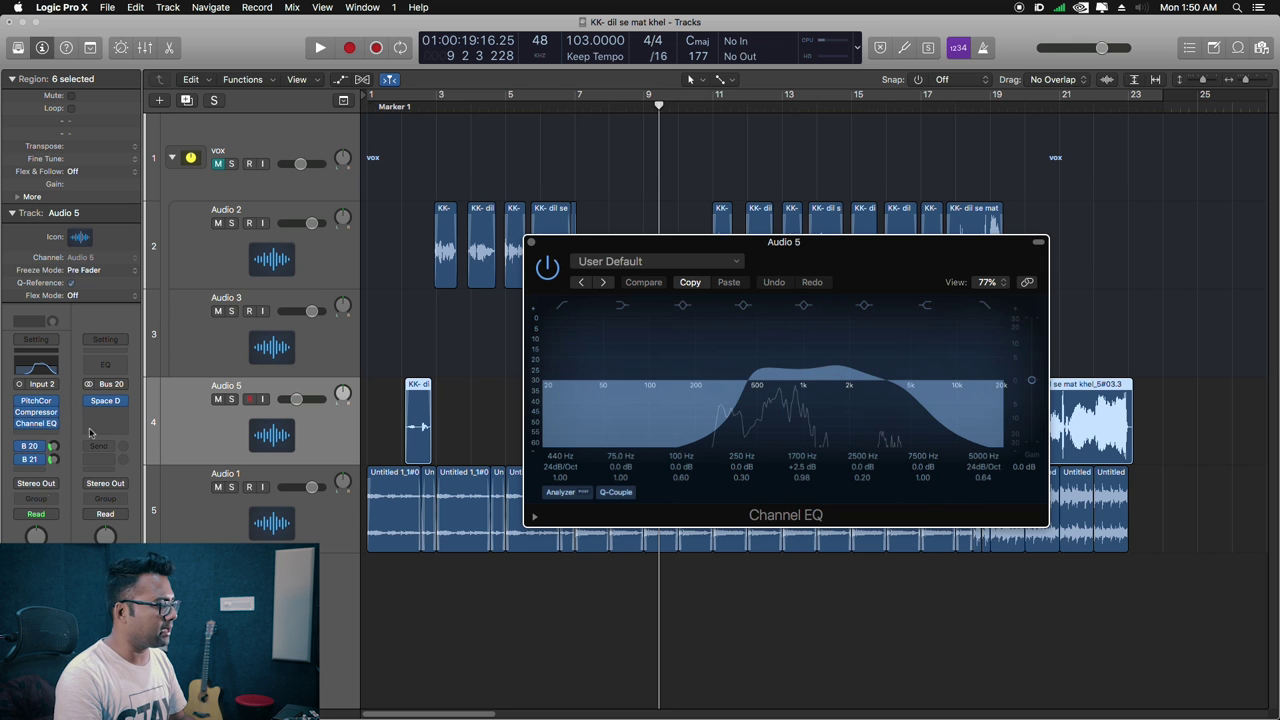
pyautogui.click(29, 459)
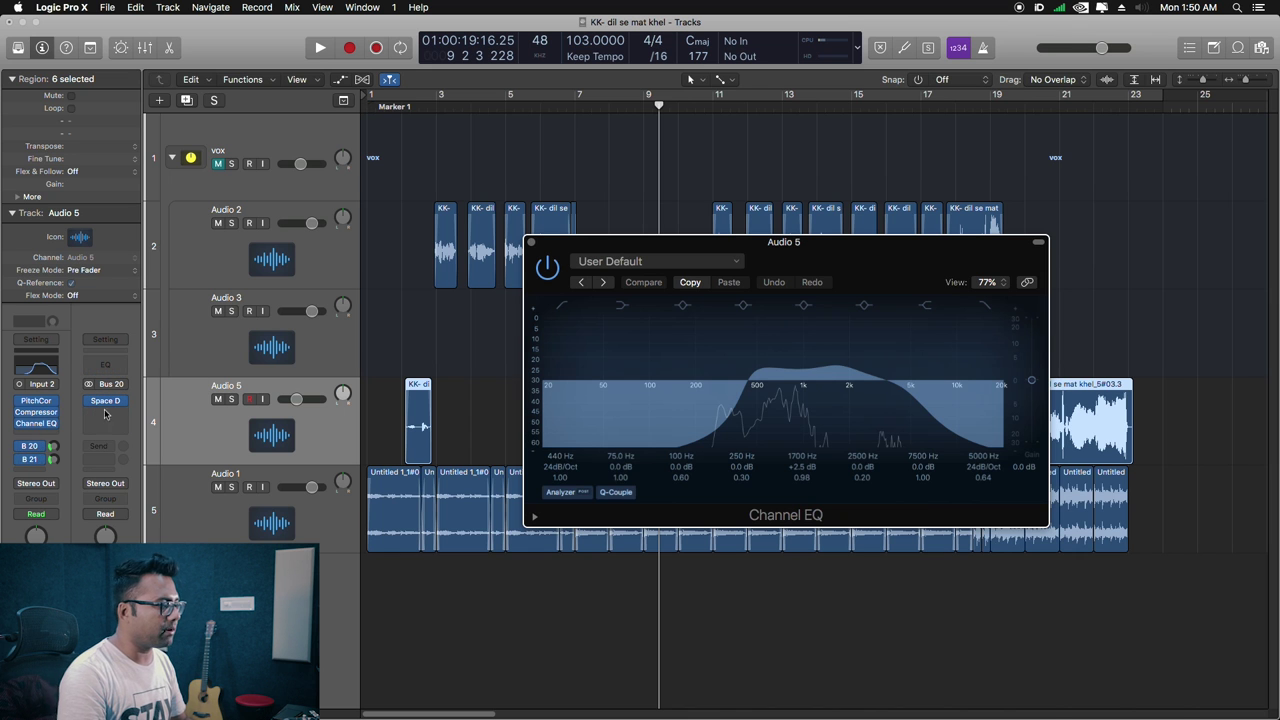
# Step: Open Space Designer on the Bus 20 aux and examine its Large Spaces reverb presets
pyautogui.click(107, 403)
pyautogui.moveTo(493, 57); pyautogui.dragTo(801, 99)
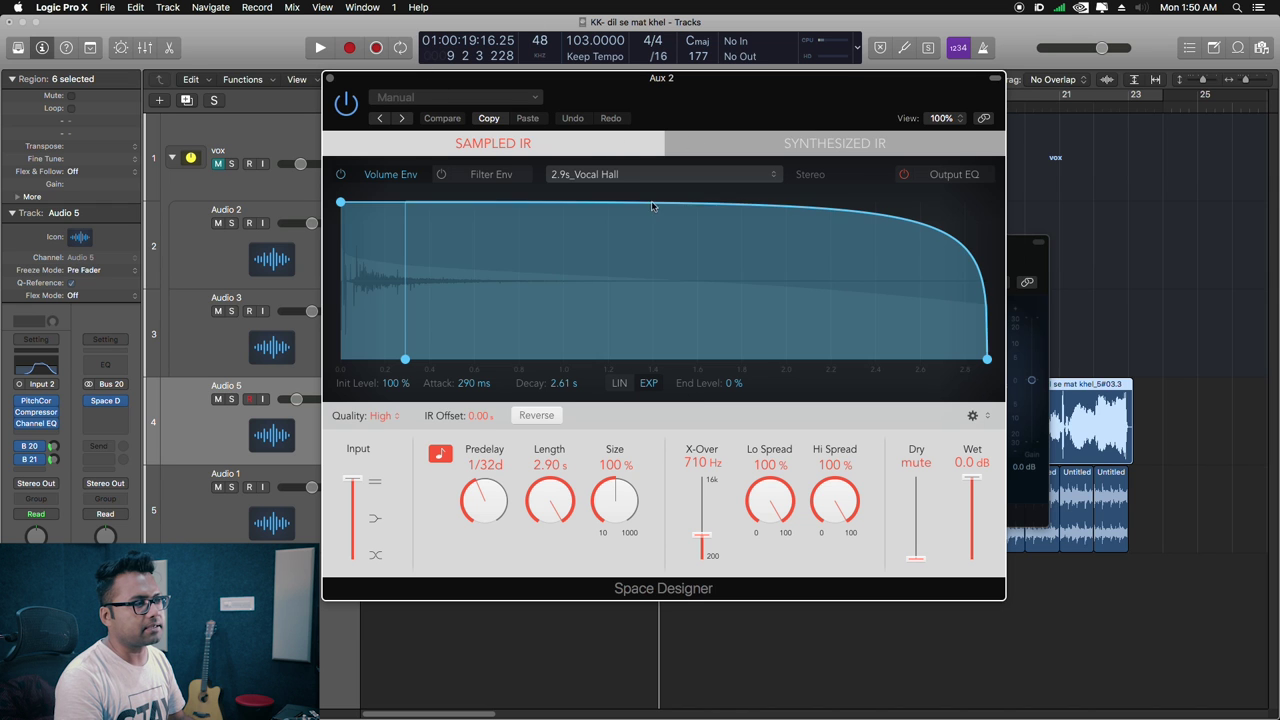
pyautogui.click(455, 97)
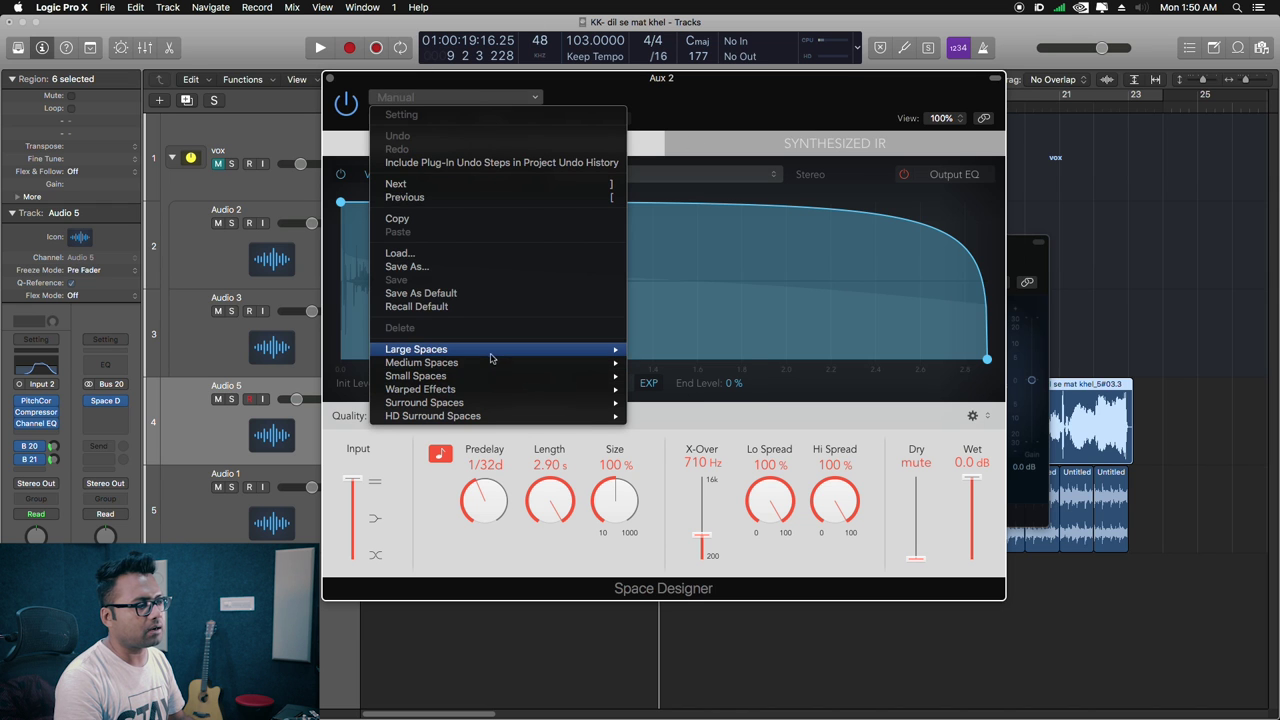
pyautogui.moveTo(488, 357)
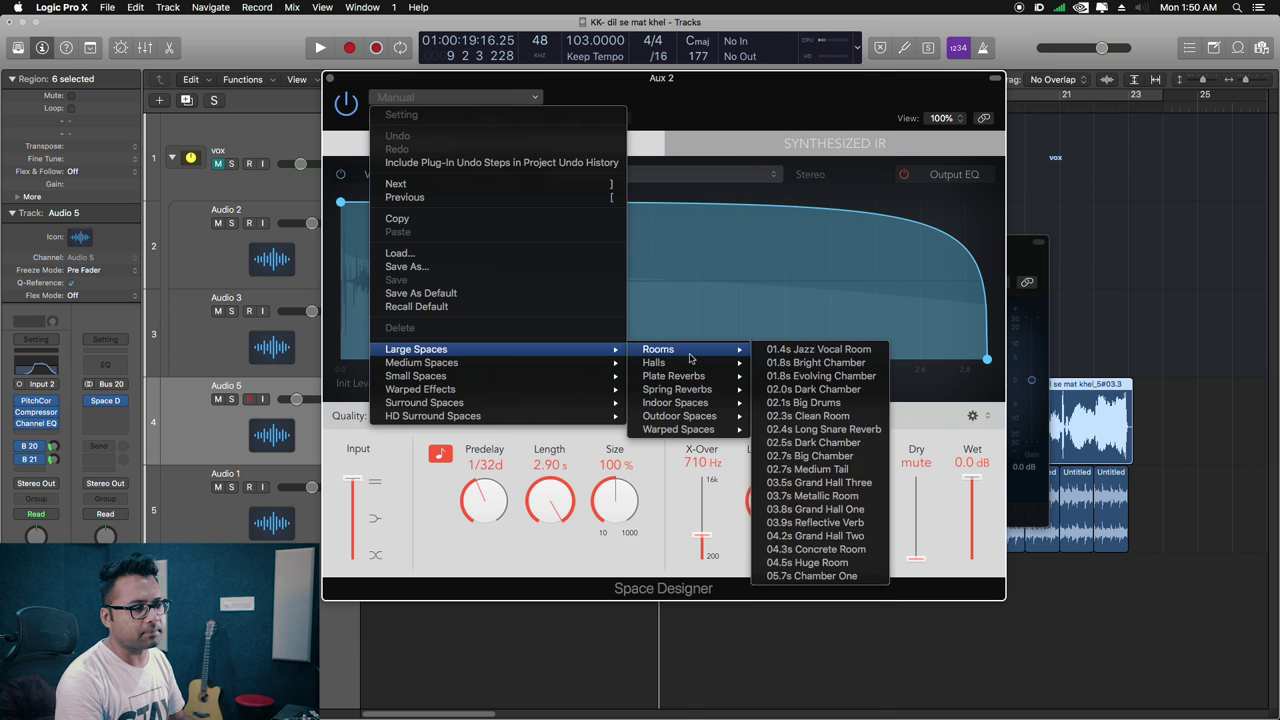
pyautogui.click(930, 83)
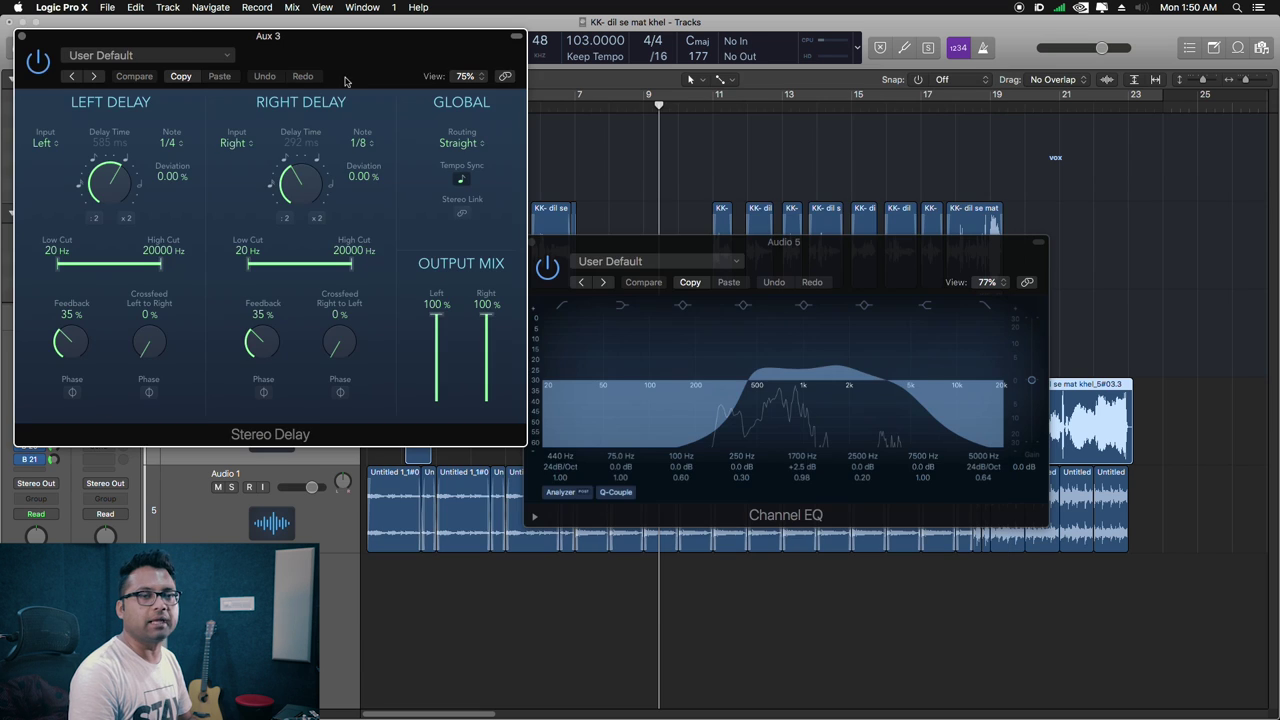
# Step: Examine the Stereo Delay settings on the Bus 21 aux and open its AutoFilter
pyautogui.moveTo(345, 80); pyautogui.dragTo(757, 154)
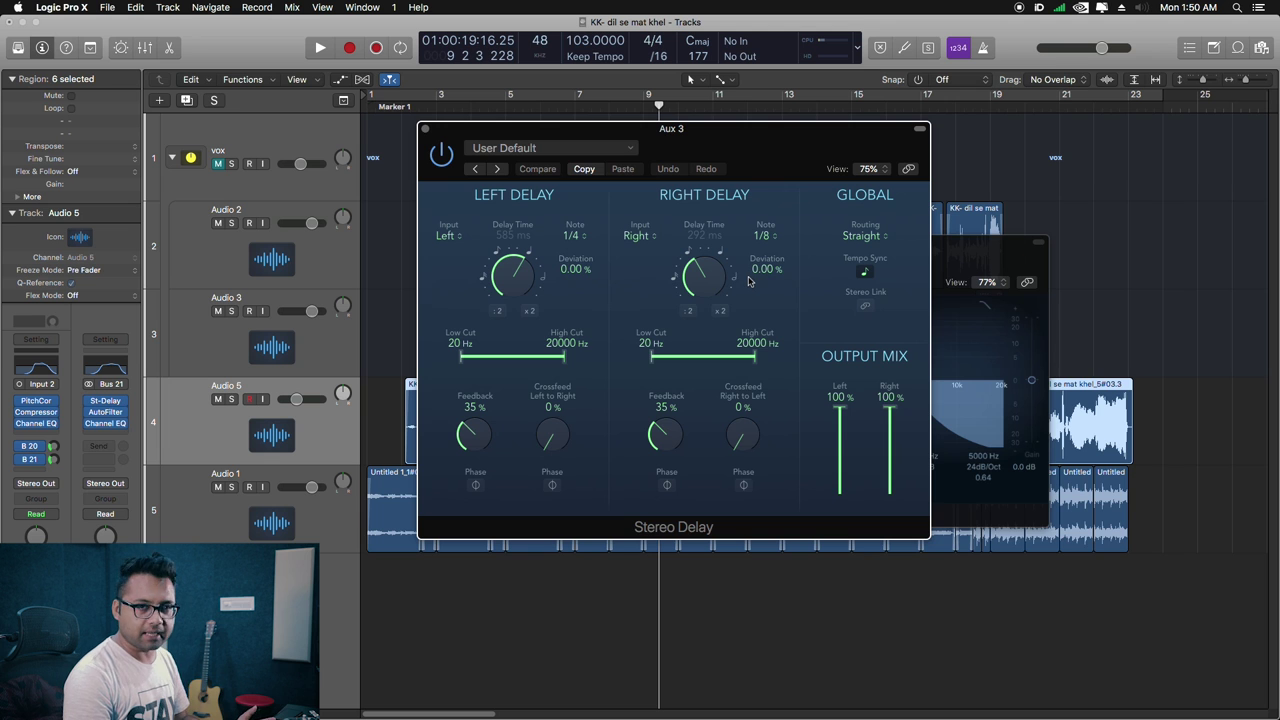
pyautogui.click(107, 412)
pyautogui.moveTo(355, 65); pyautogui.dragTo(841, 181)
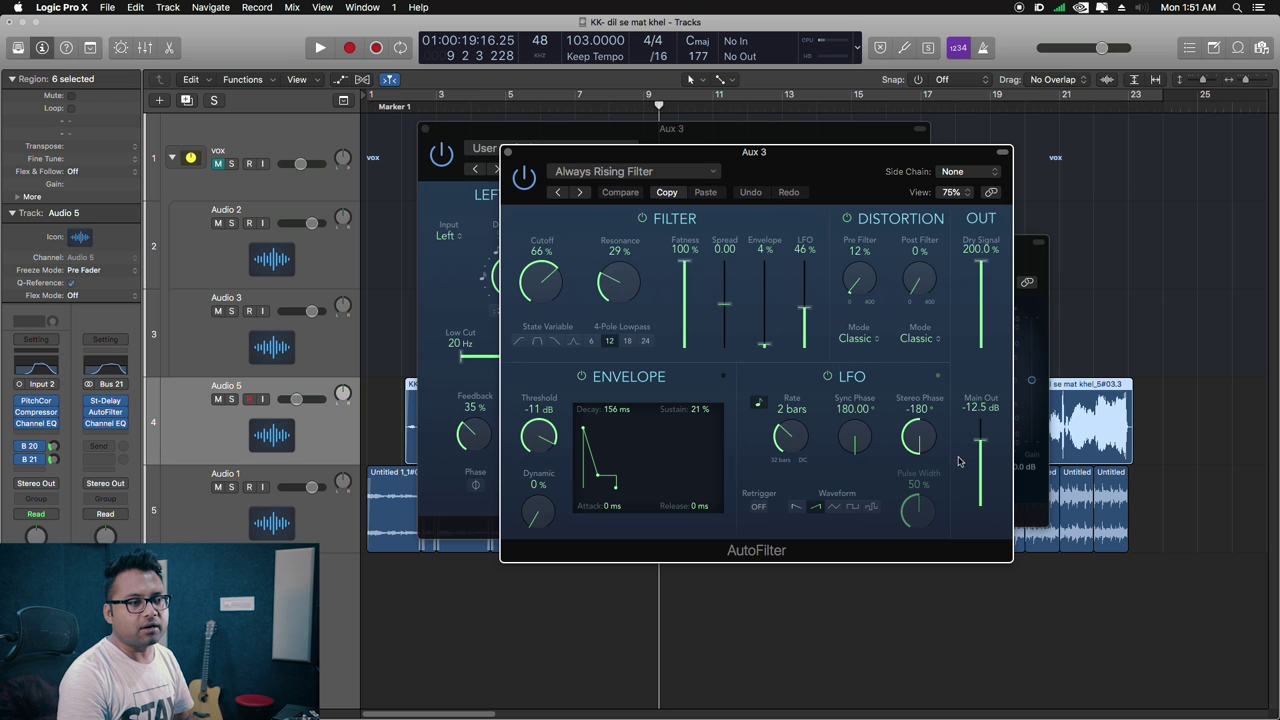
# Step: Look through the AutoFilter's presets and open the Channel EQ on the Bus 21 aux
pyautogui.click(633, 176)
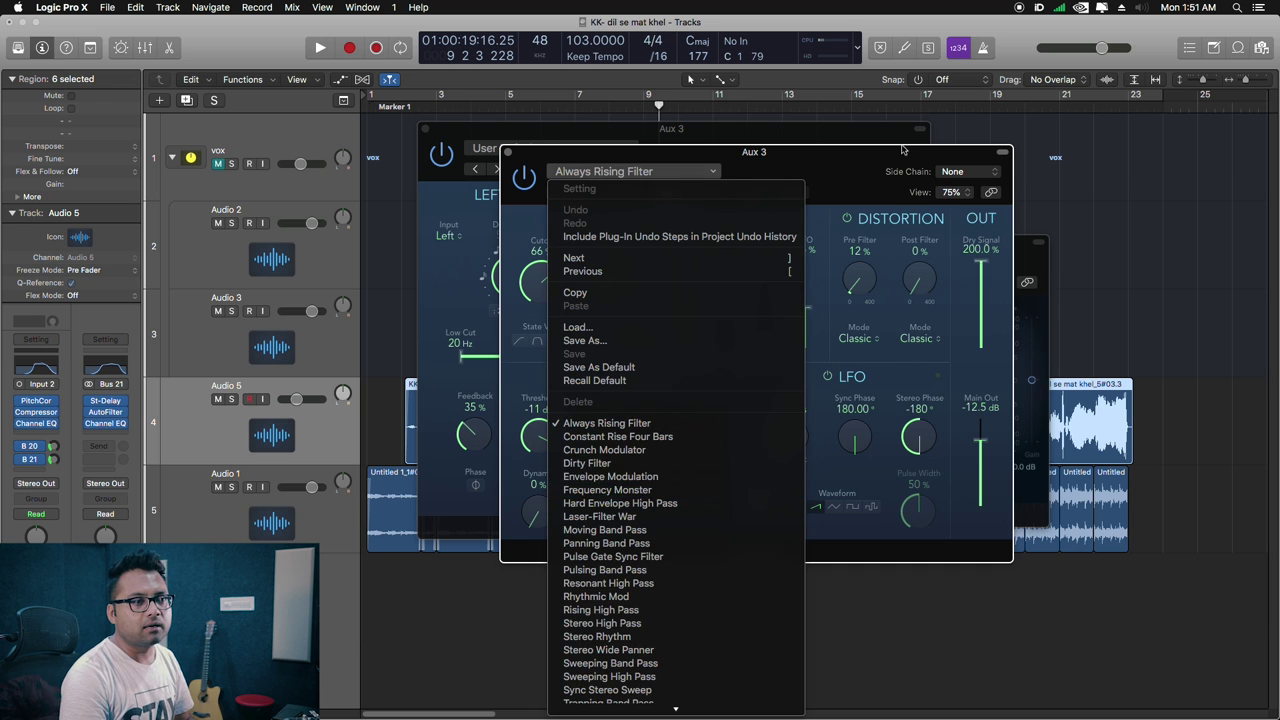
pyautogui.click(1019, 314)
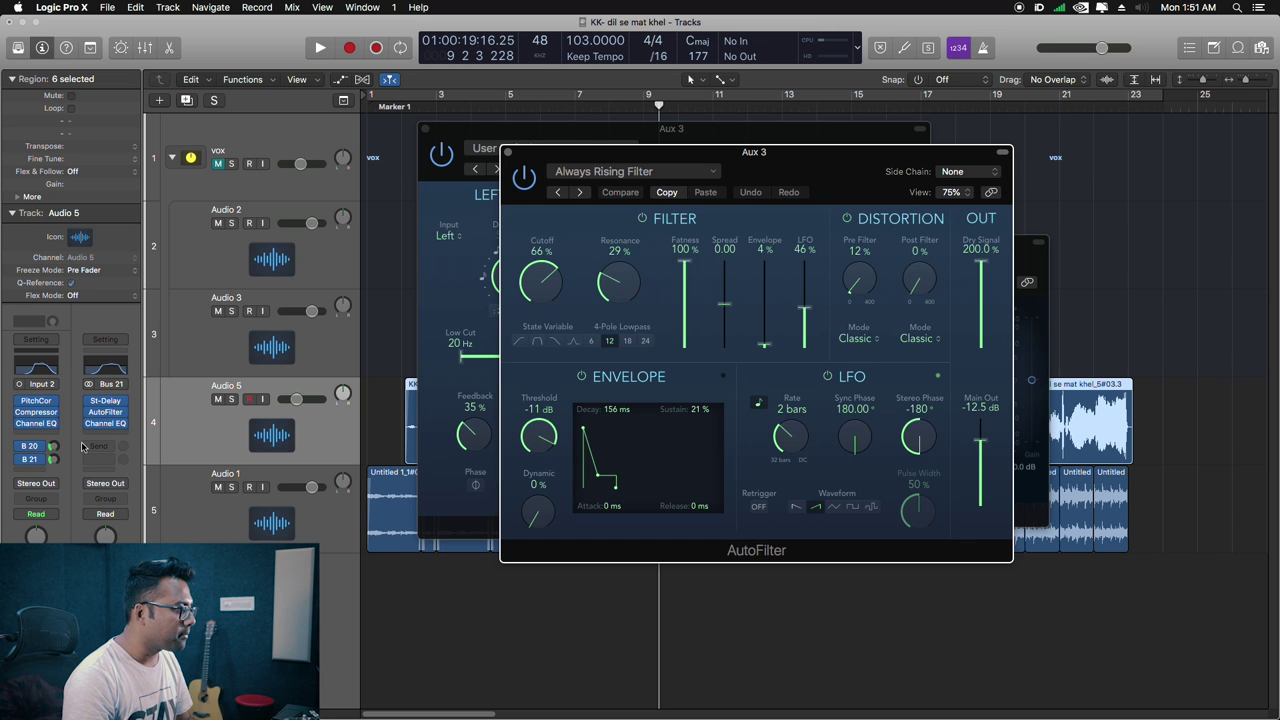
pyautogui.click(105, 423)
pyautogui.moveTo(370, 54); pyautogui.dragTo(806, 302)
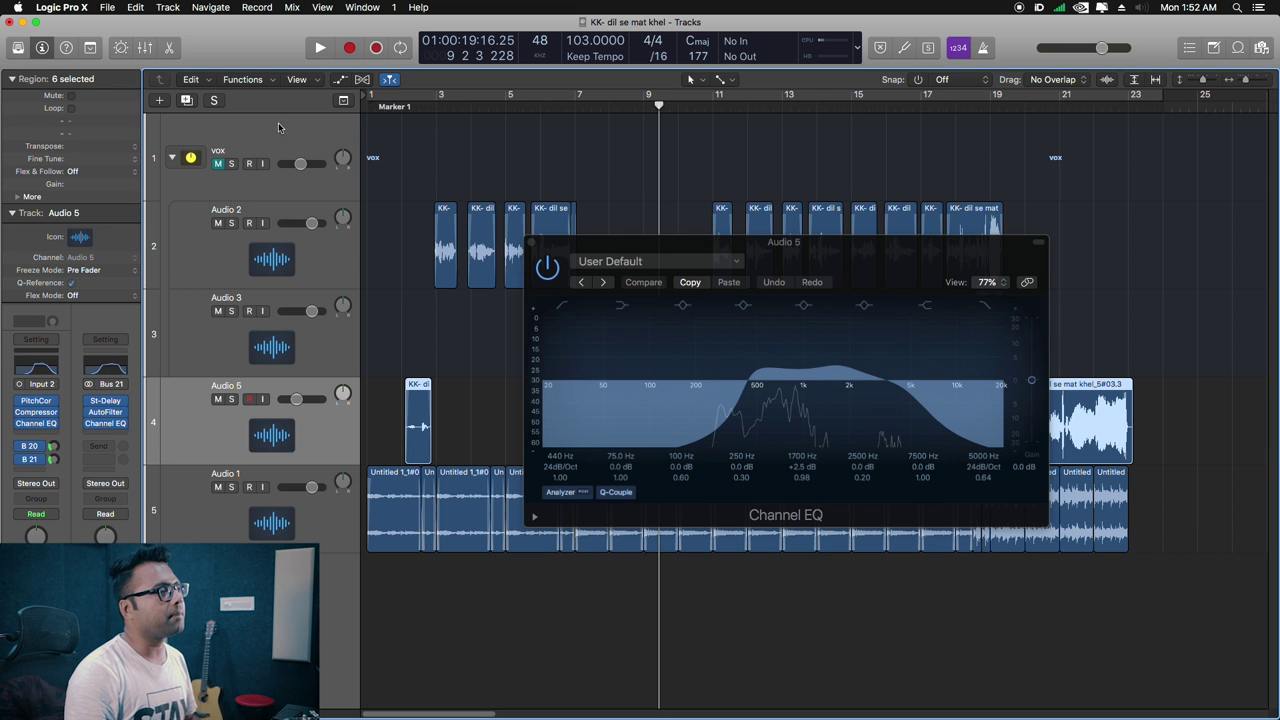
# Step: Listen to the vox stack with its first Compressor open and examine the make-up gain and attack settings
pyautogui.click(278, 127)
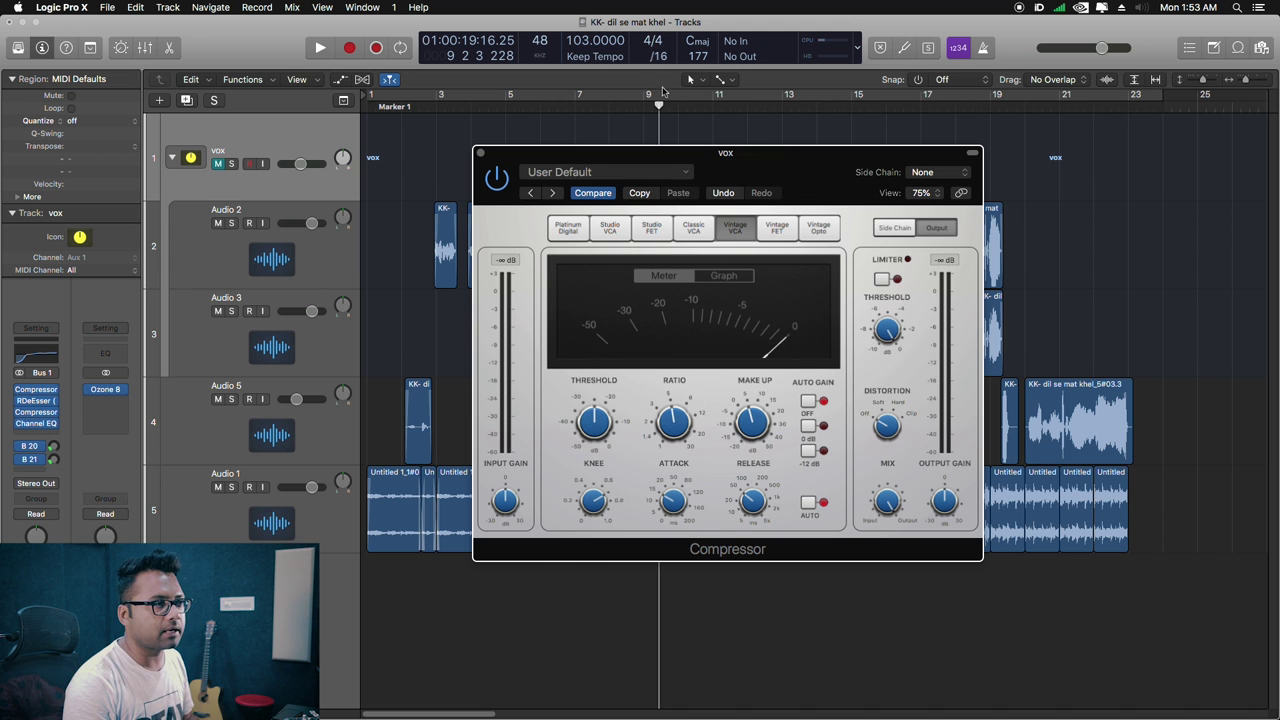
pyautogui.moveTo(645, 113)
pyautogui.mouseDown()
pyautogui.moveTo(707, 112)
pyautogui.moveTo(636, 106)
pyautogui.mouseUp()
pyautogui.press('space')
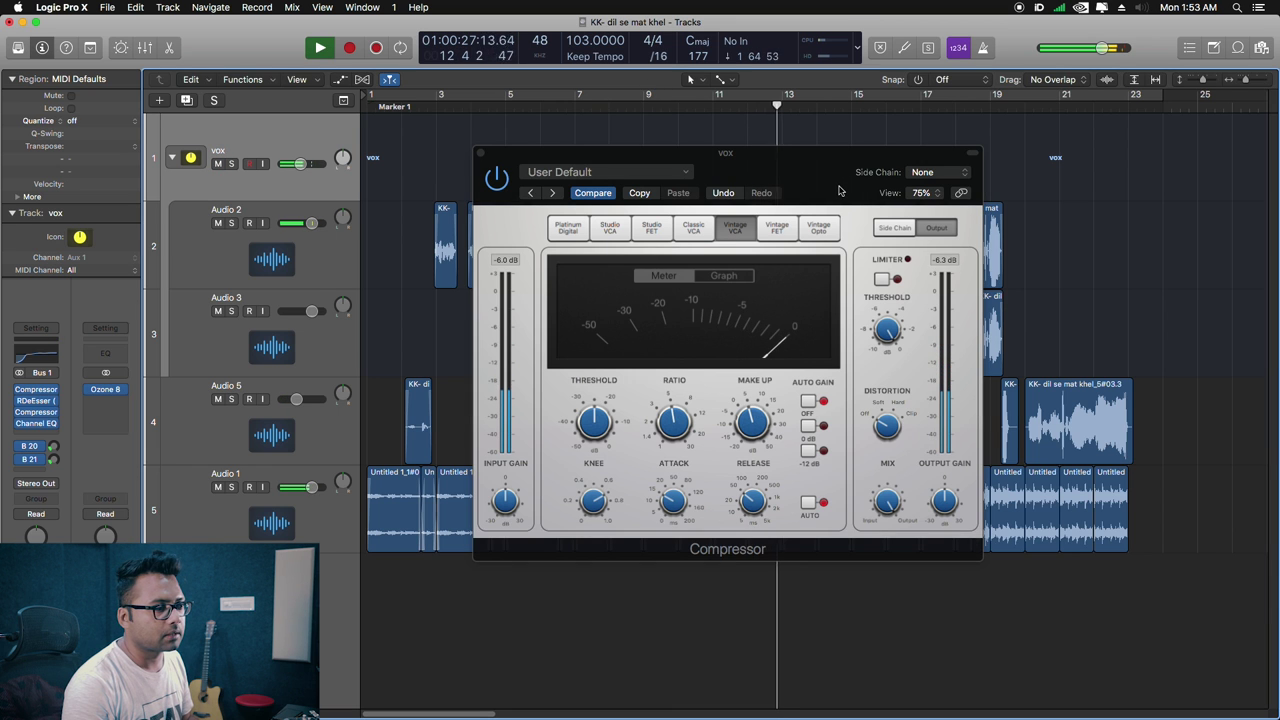
pyautogui.press('space')
pyautogui.moveTo(695, 410)
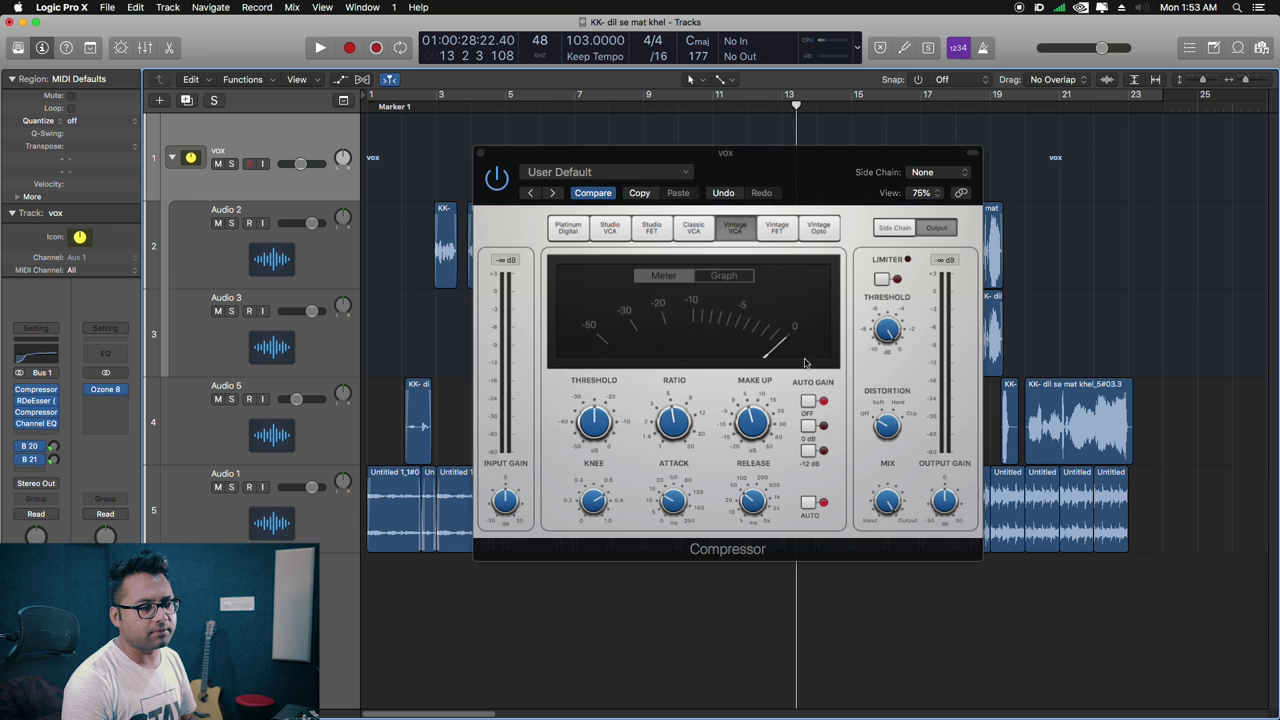
pyautogui.click(757, 430)
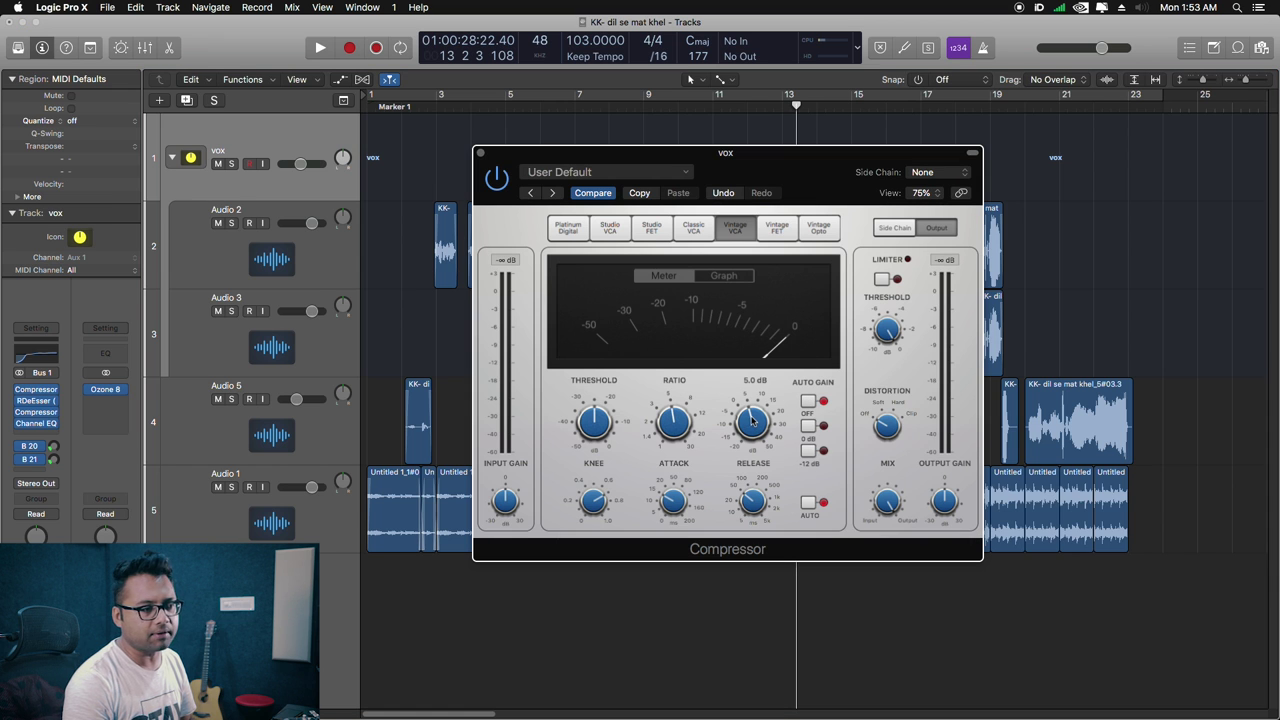
pyautogui.moveTo(665, 499)
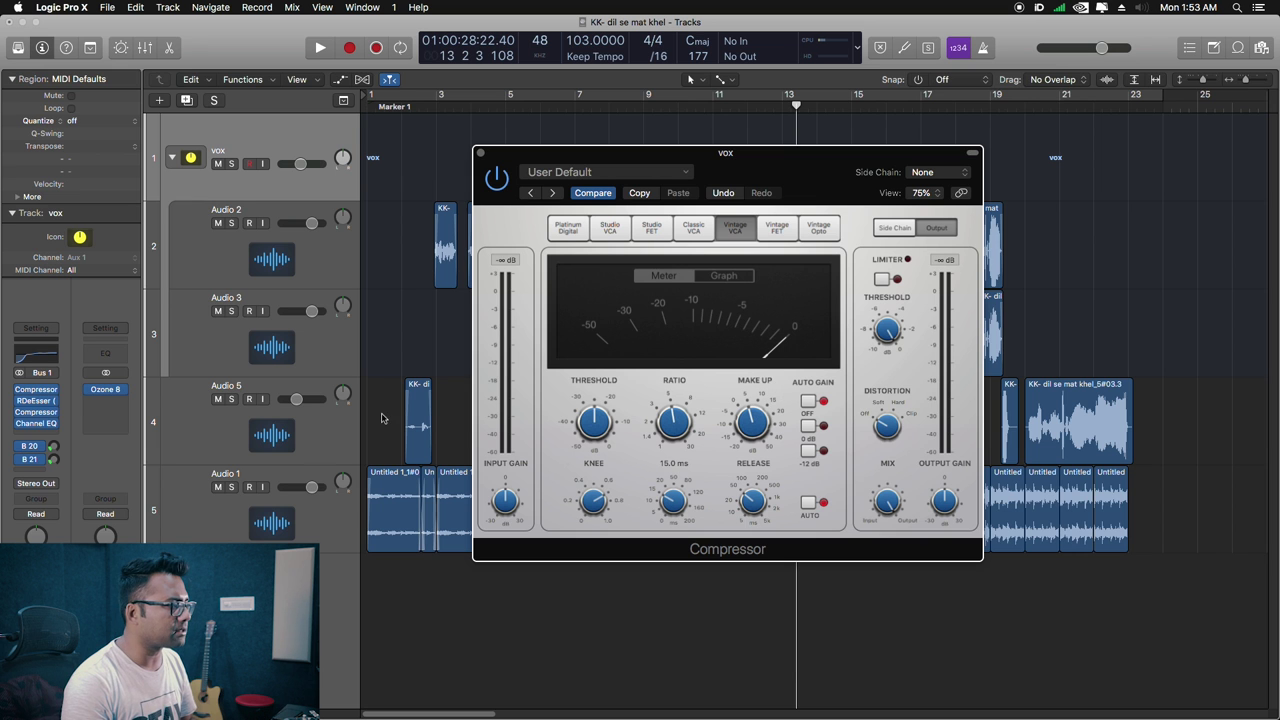
# Step: Open the RDeEsser and the second Compressor on the vox stack and examine the Compressor's ratio
pyautogui.click(38, 401)
pyautogui.moveTo(129, 57); pyautogui.dragTo(905, 368)
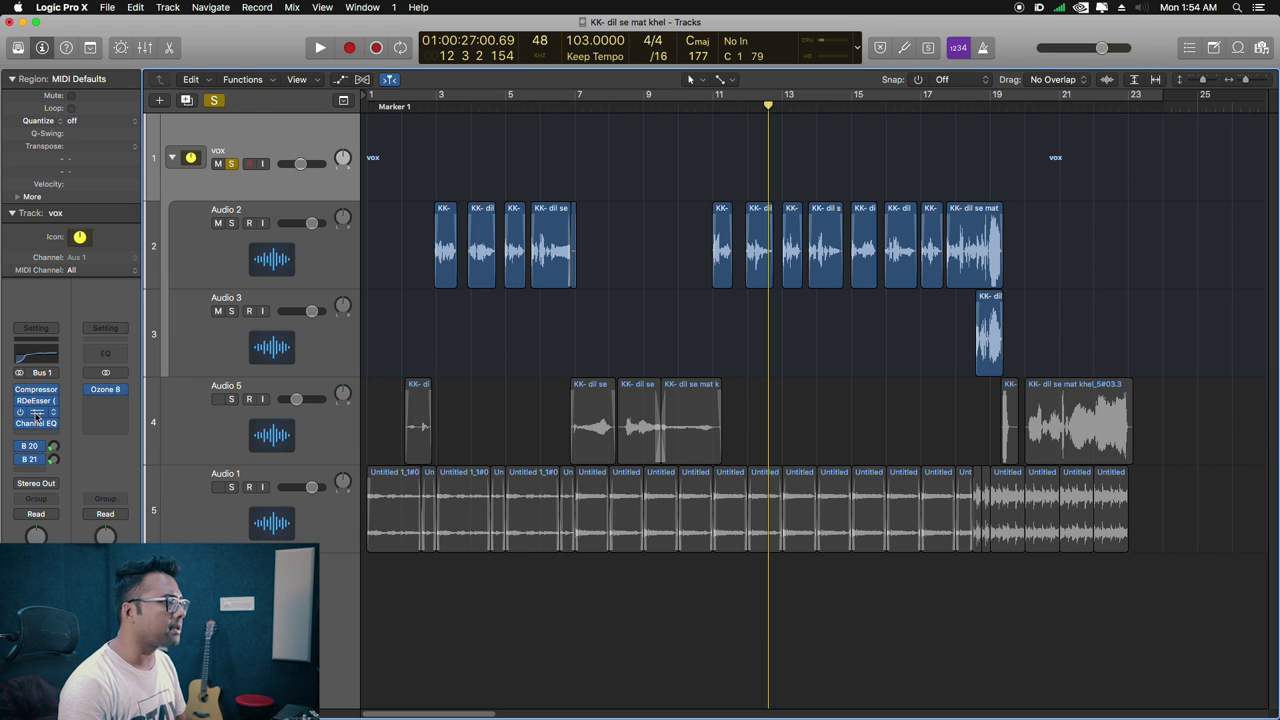
pyautogui.click(36, 389)
pyautogui.moveTo(362, 61); pyautogui.dragTo(1004, 268)
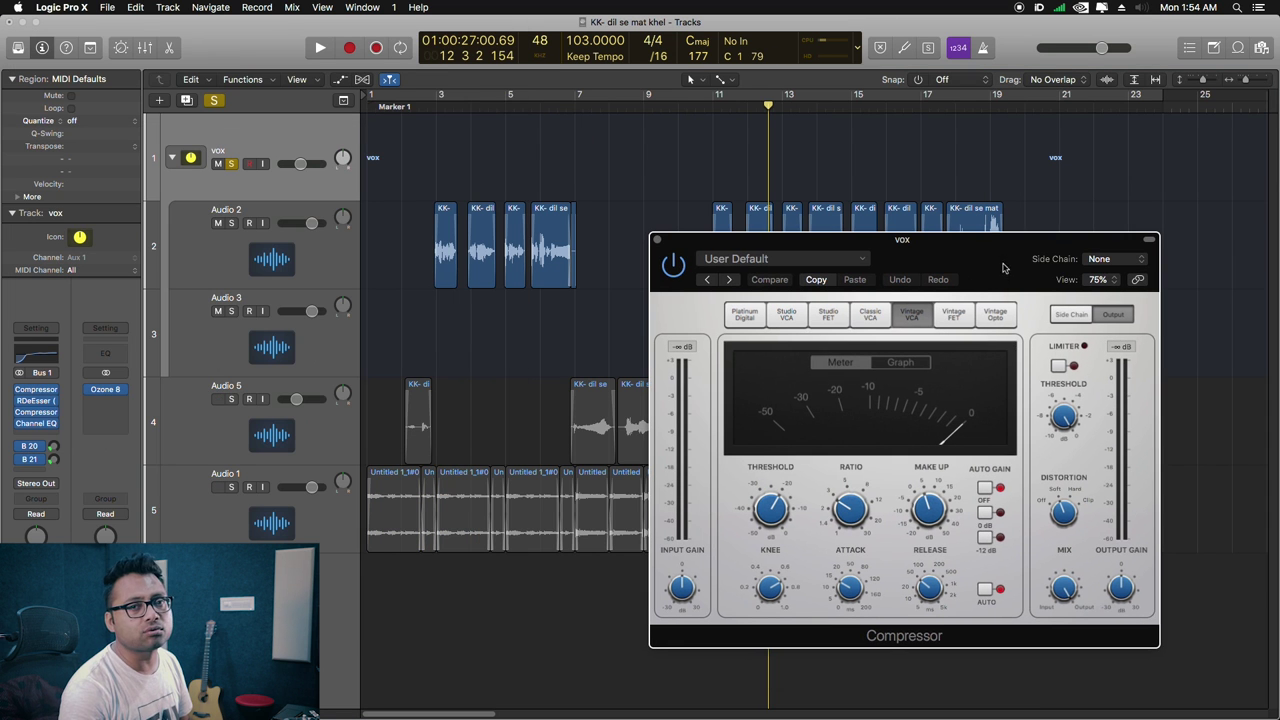
pyautogui.moveTo(840, 512); pyautogui.dragTo(857, 512)
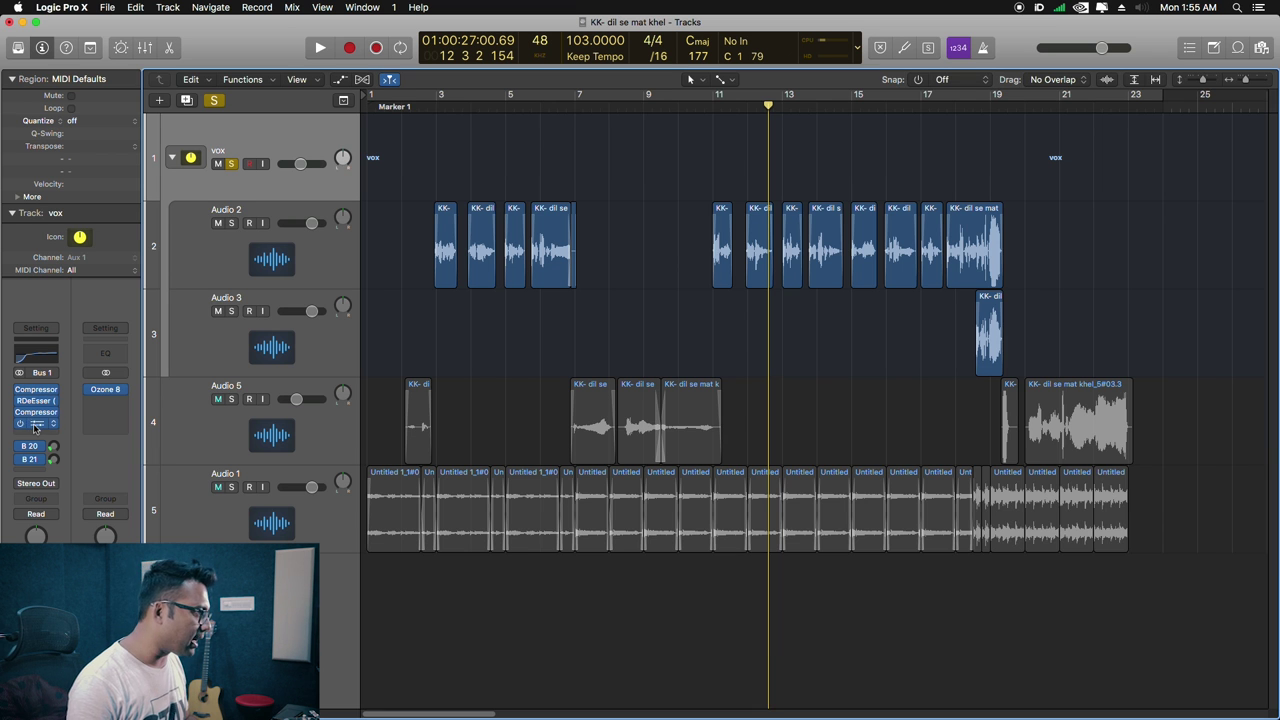
# Step: Open the vox stack's Channel EQ and display the aux channels fed by its Bus 20 and Bus 21 sends
pyautogui.click(37, 424)
pyautogui.moveTo(370, 70); pyautogui.dragTo(1051, 316)
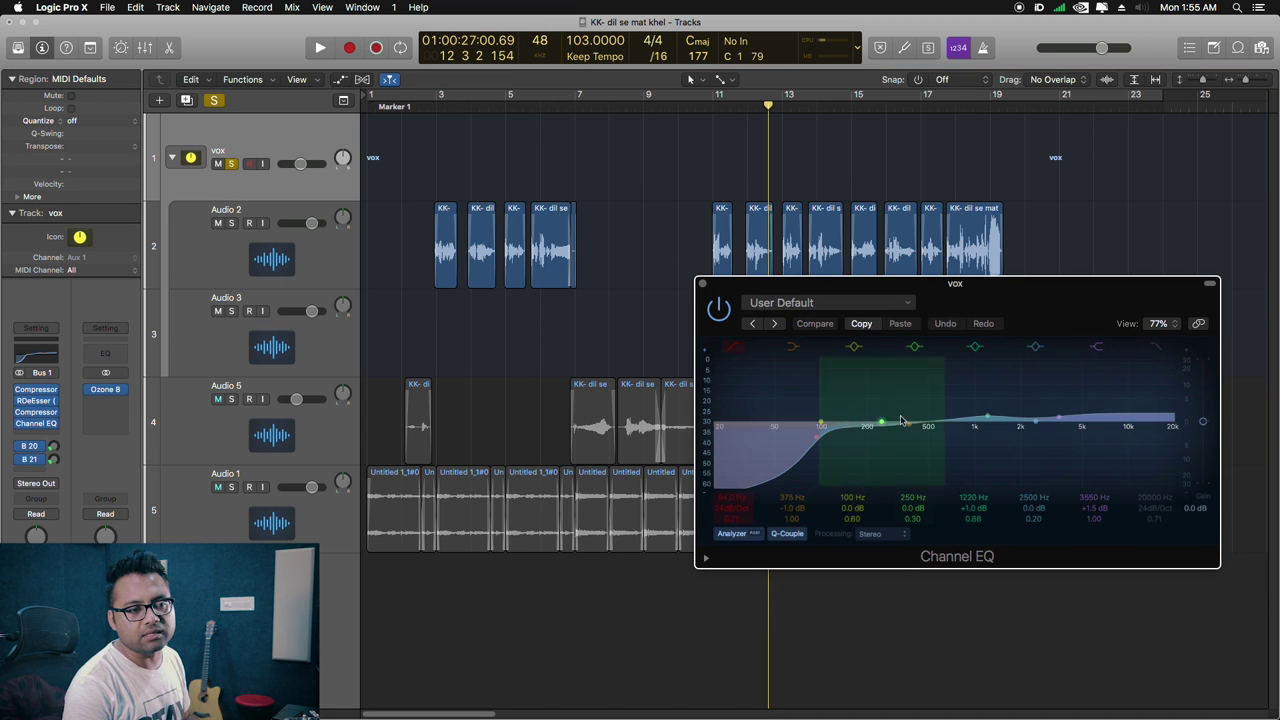
pyautogui.click(31, 446)
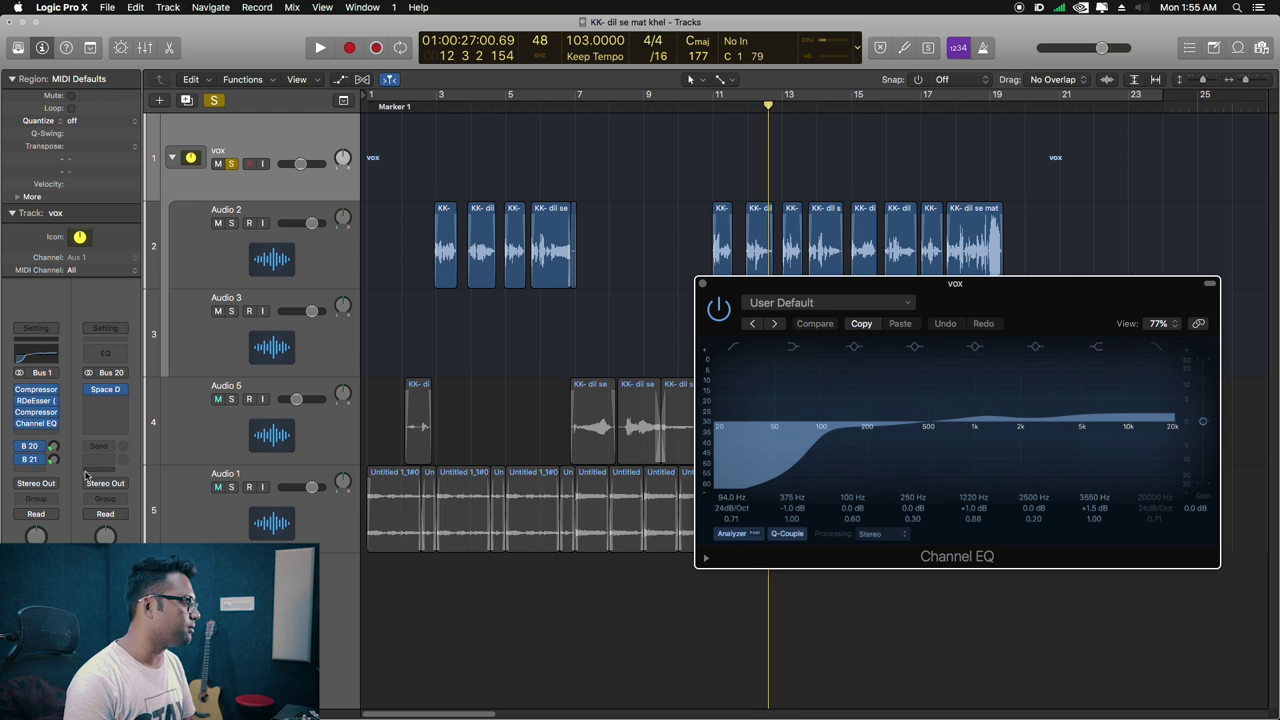
pyautogui.click(30, 459)
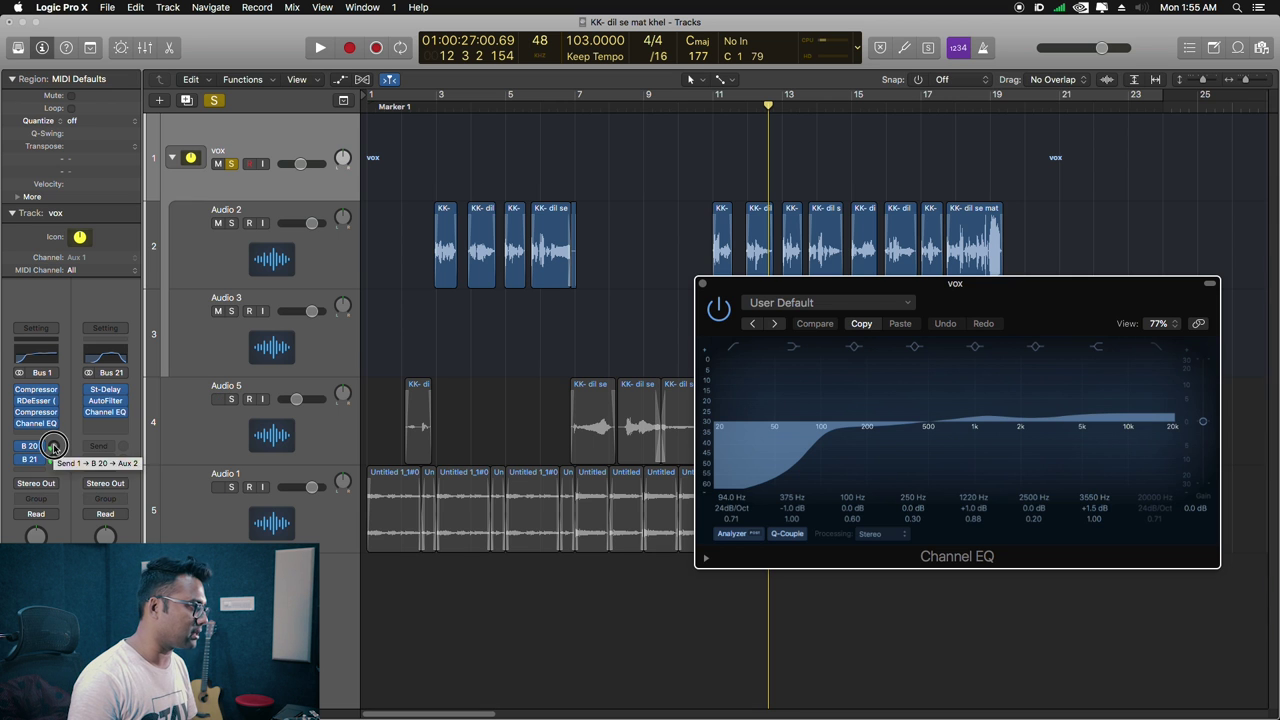
# Step: Inspect the vox stack's Bus 20 and Bus 21 send levels and listen to the soloed vocals around bar 12
pyautogui.click(54, 447)
pyautogui.click(54, 447)
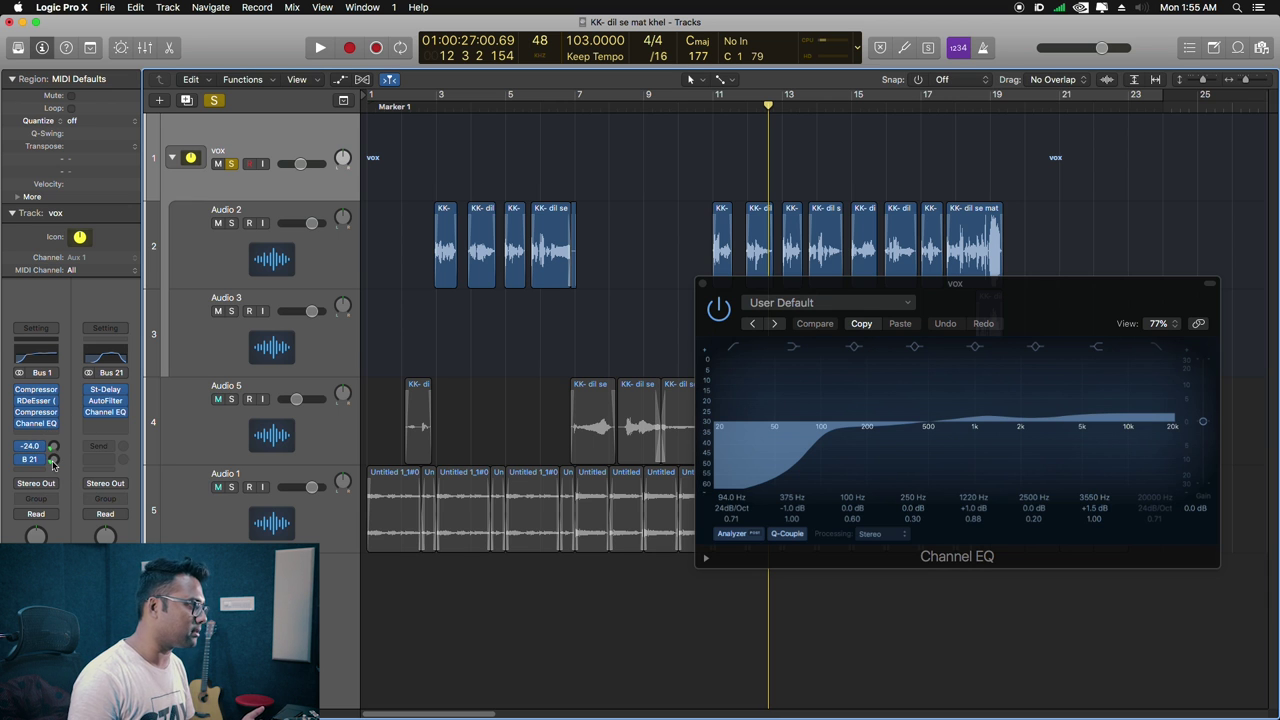
pyautogui.click(54, 460)
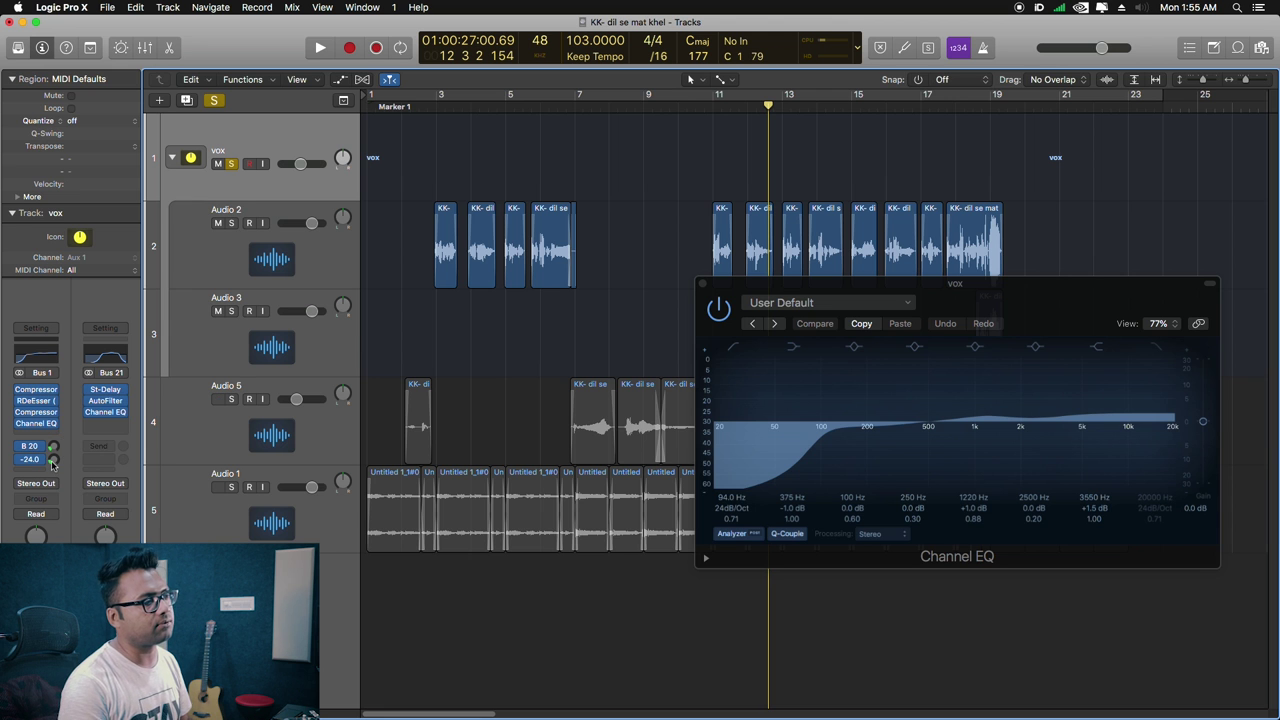
pyautogui.press('space')
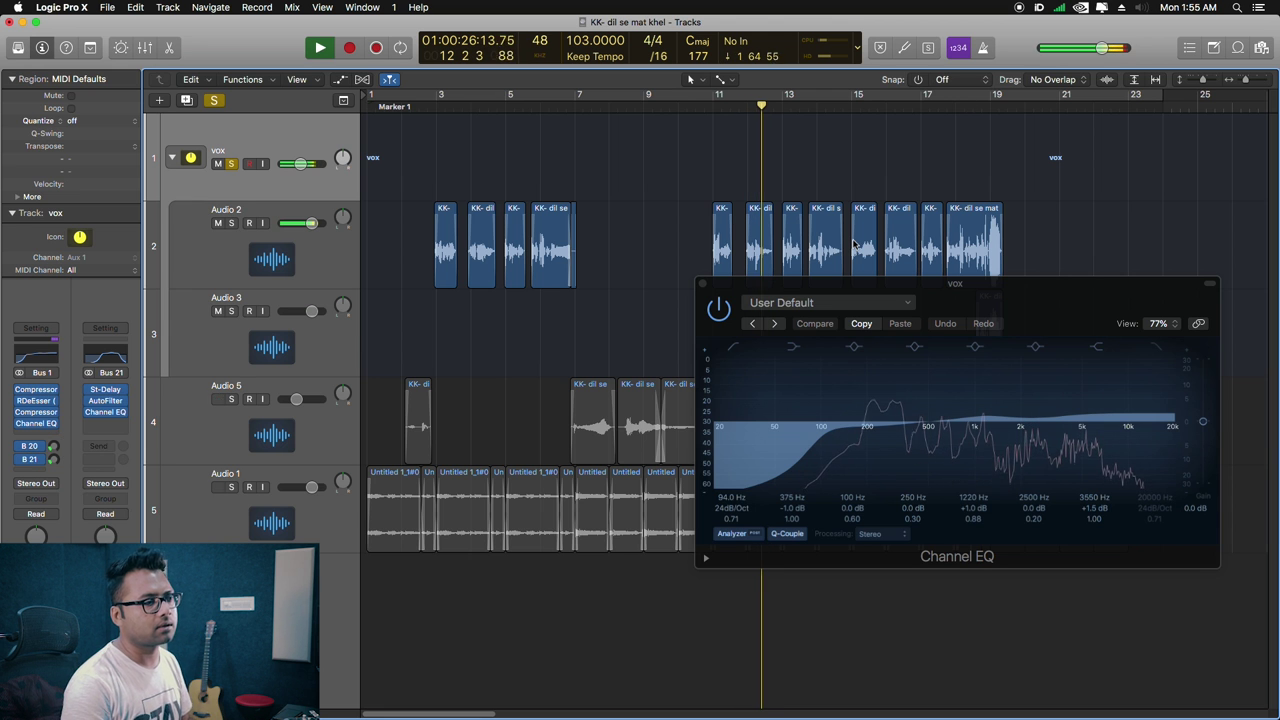
pyautogui.press('space')
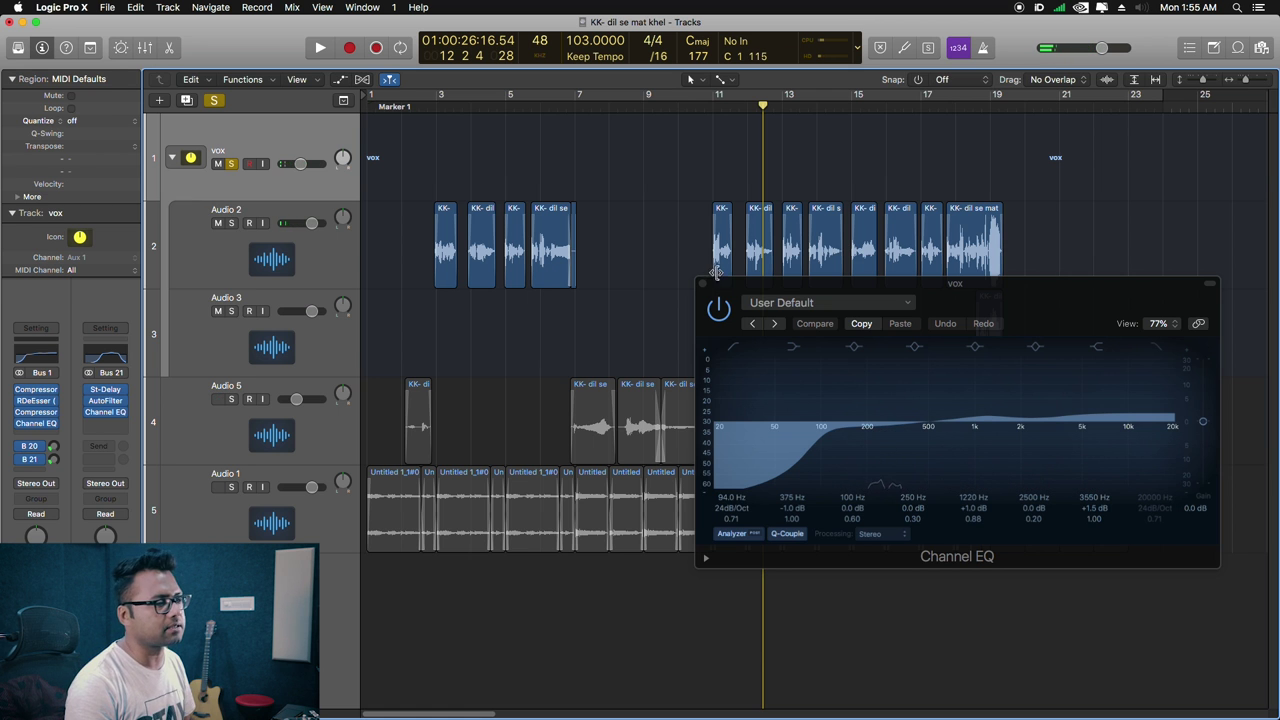
# Step: Insert a Limiter after Ozone 8 on the Stereo Out and set its output level to -0.3 dB
pyautogui.click(36, 454)
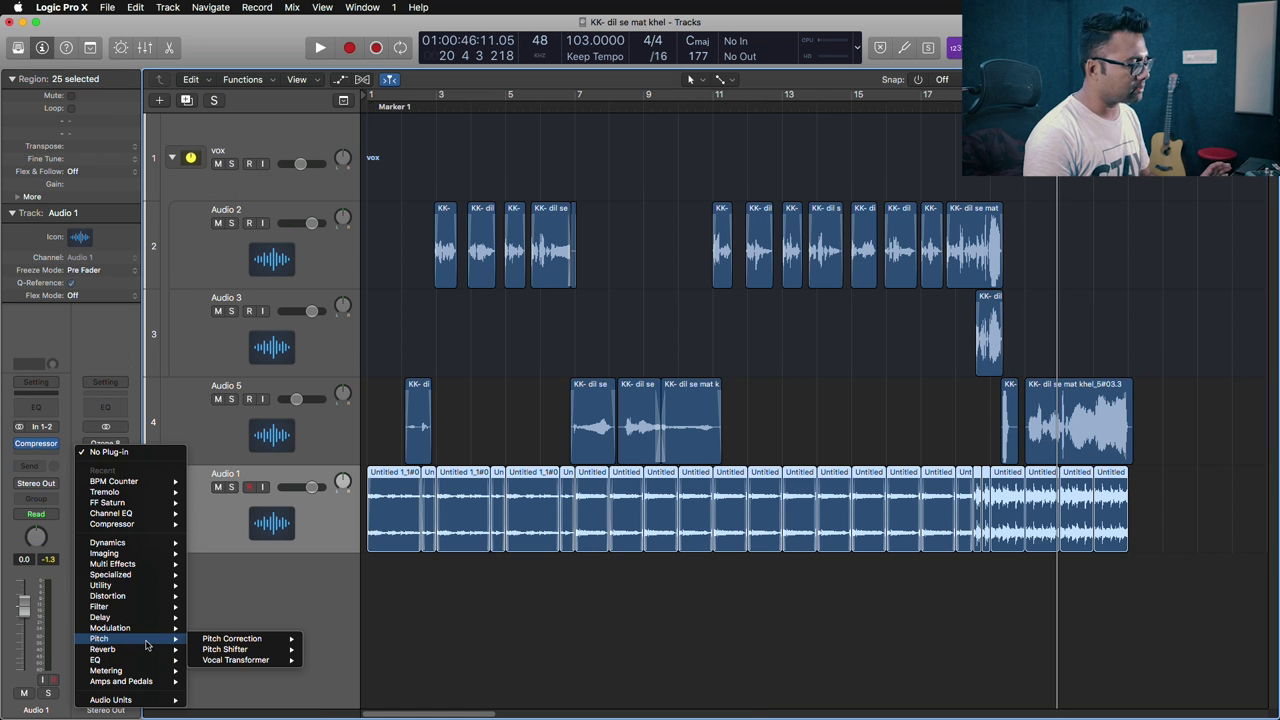
pyautogui.moveTo(138, 610)
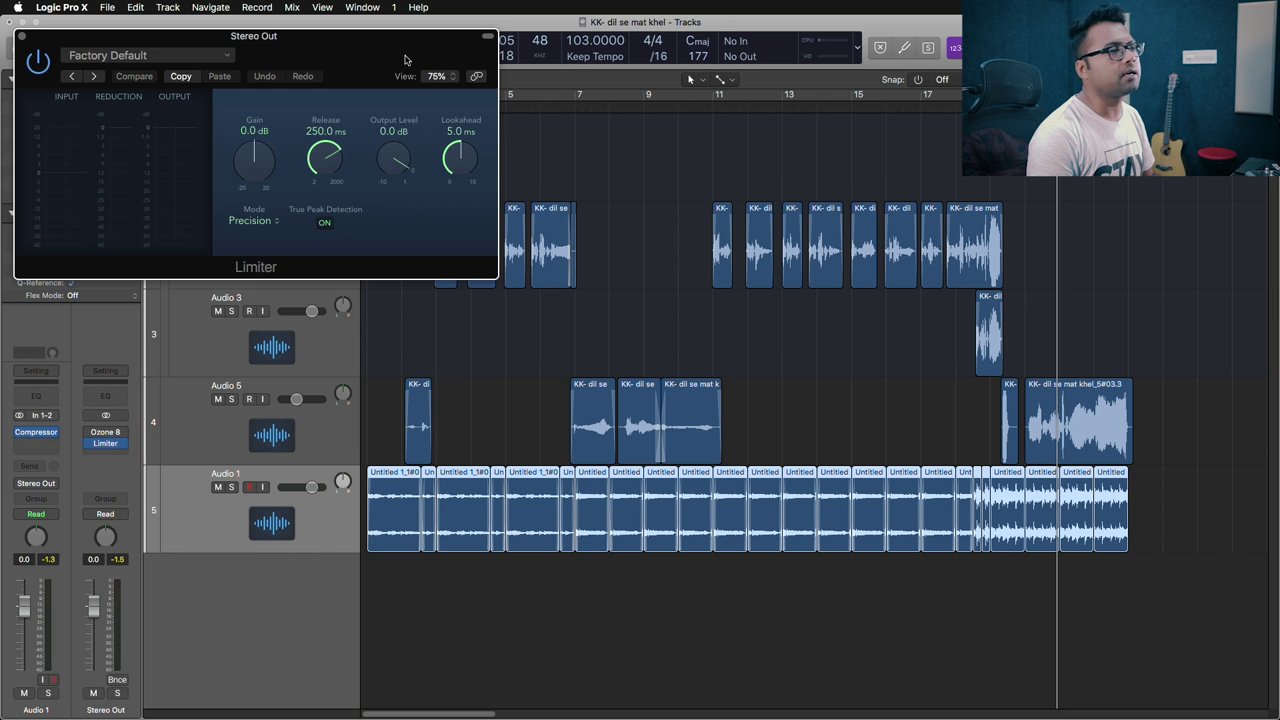
pyautogui.moveTo(240, 36); pyautogui.dragTo(685, 165)
pyautogui.doubleClick(834, 261)
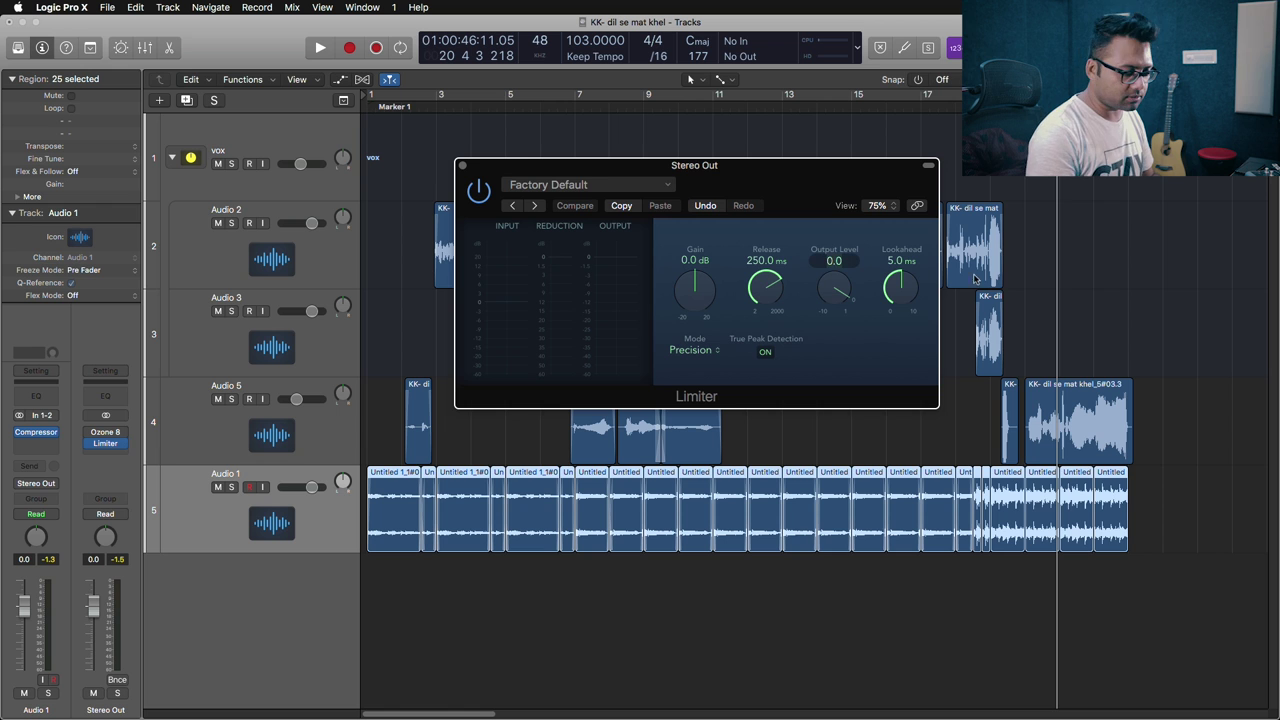
pyautogui.press('BackSpace')
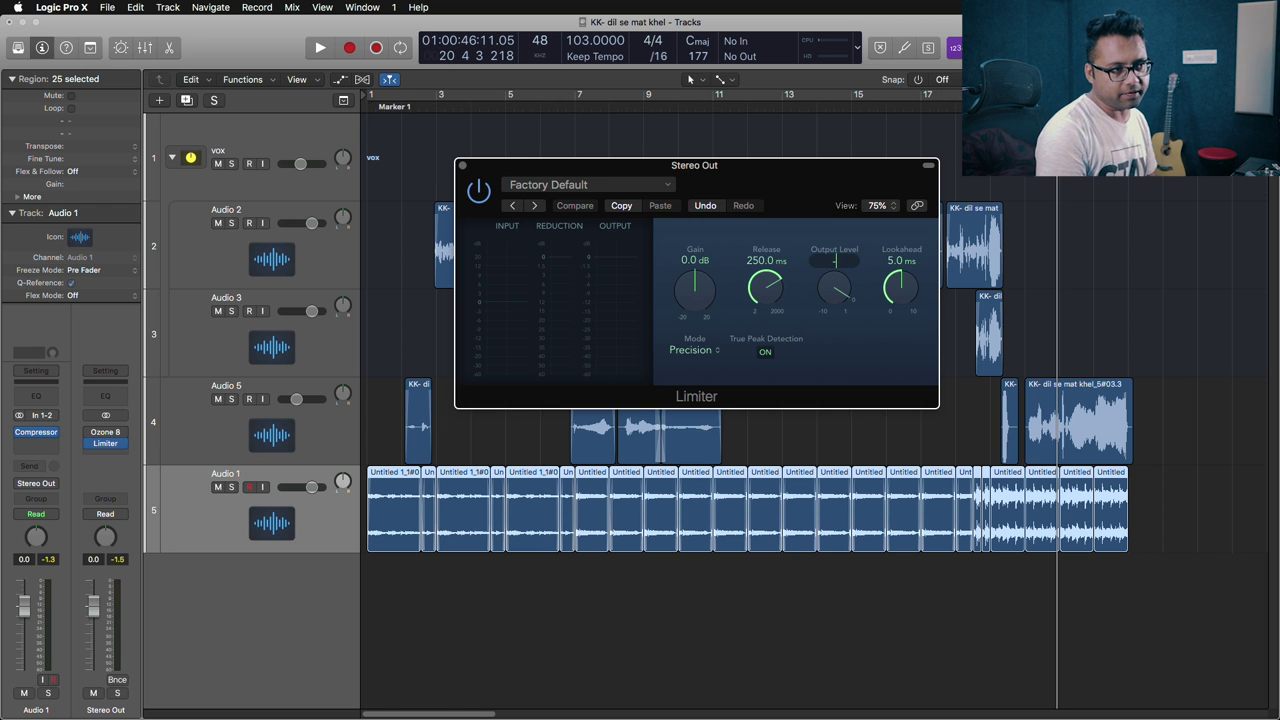
pyautogui.write('-0.3')
pyautogui.press('Return')
# Step: Set the Limiter's gain to 5 dB and raise it further to 8 dB
pyautogui.doubleClick(695, 261)
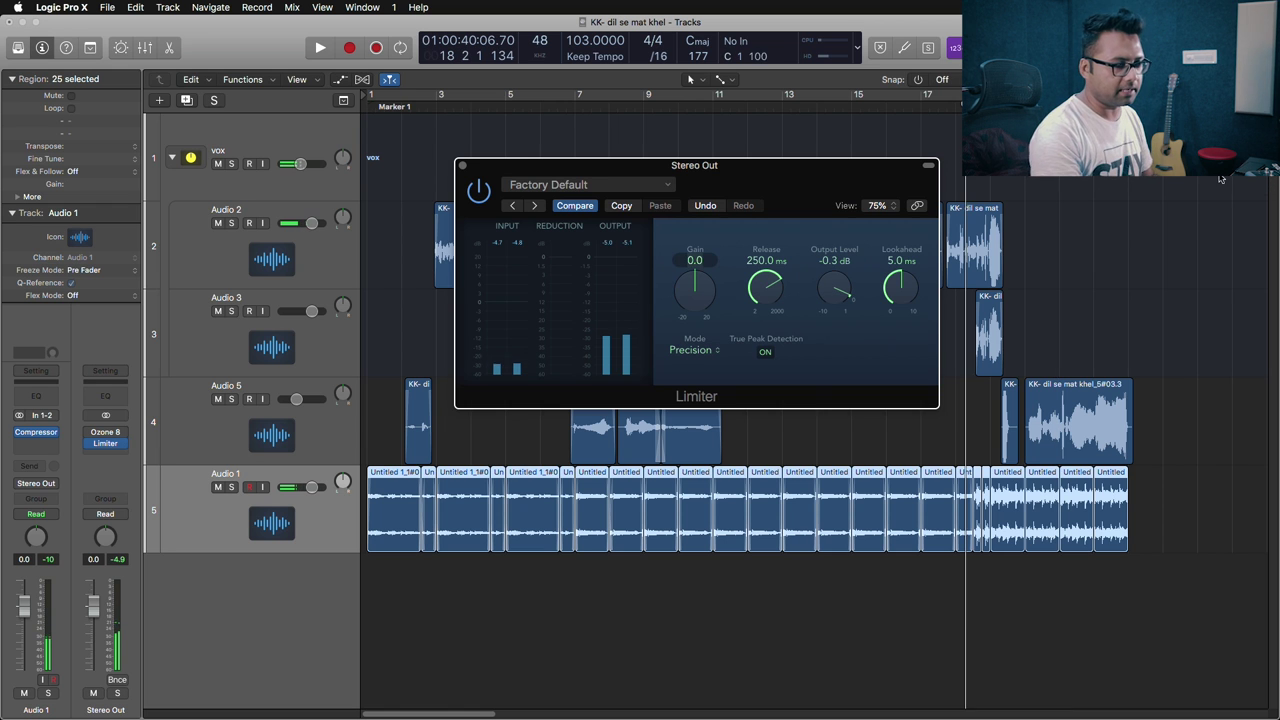
pyautogui.write('5')
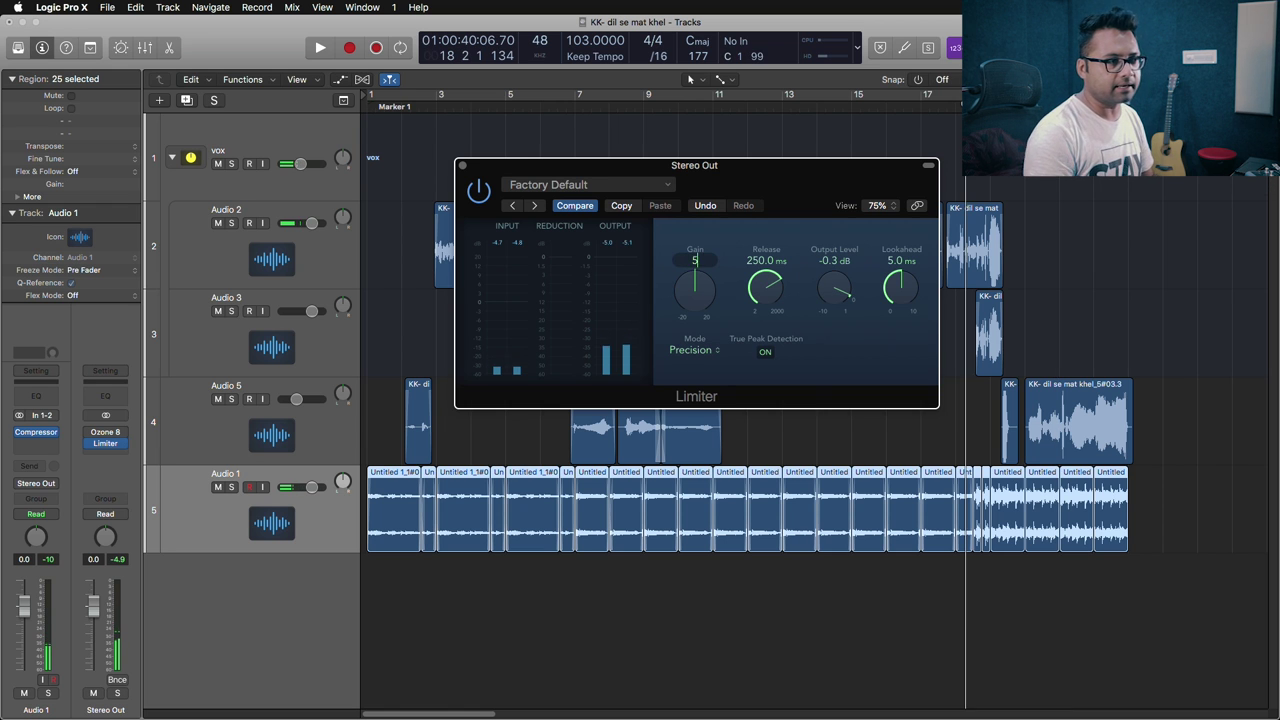
pyautogui.press('Return')
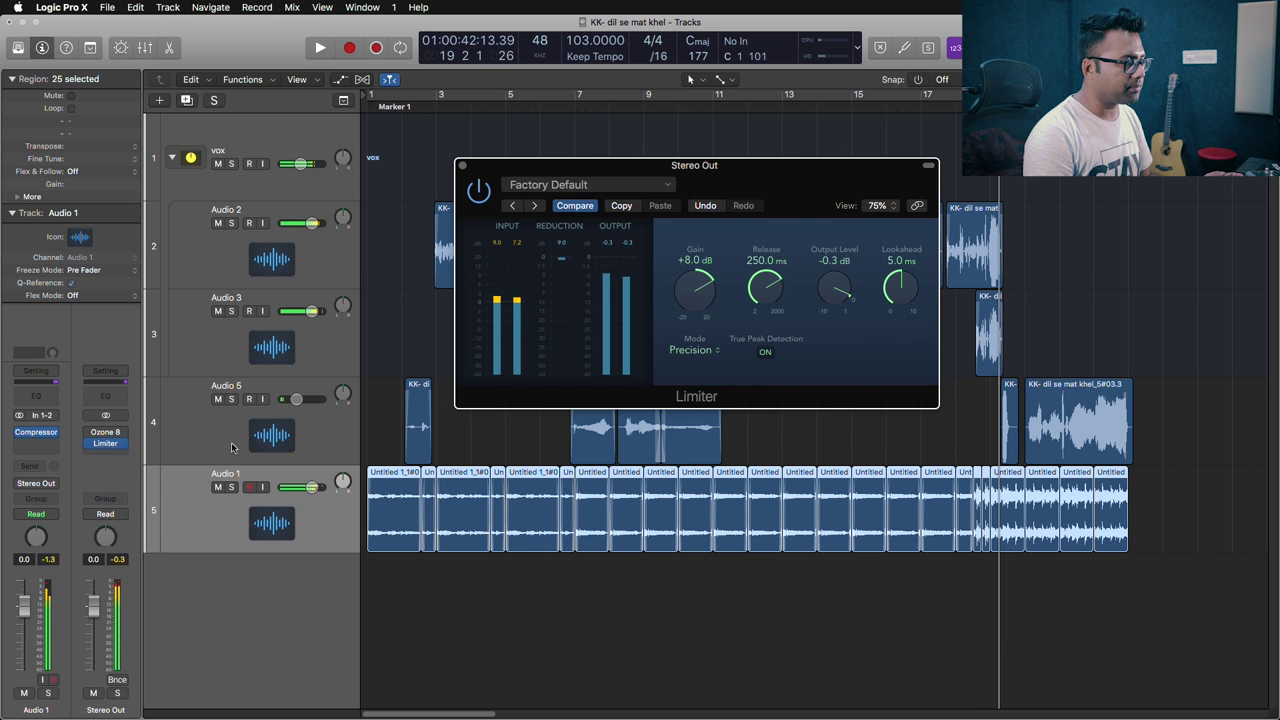
# Step: Replace the Limiter on the Stereo Out with FabFilter Pro-L
pyautogui.click(121, 443)
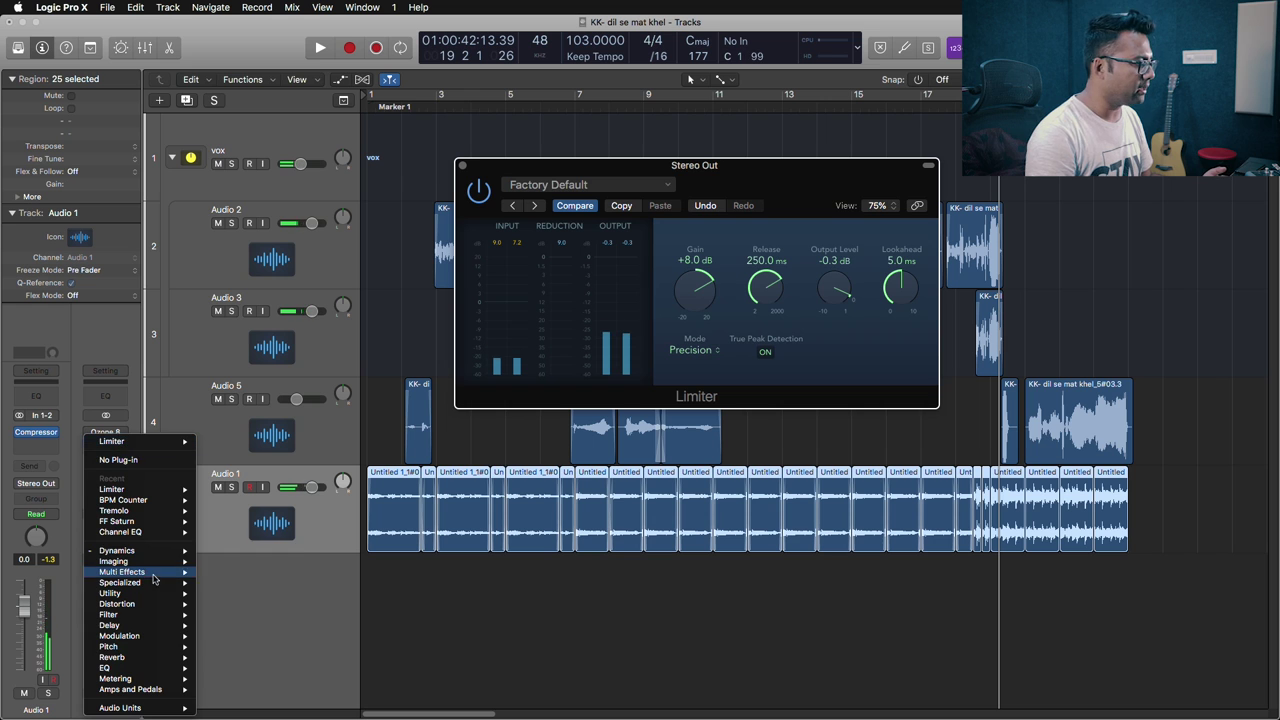
pyautogui.moveTo(140, 555)
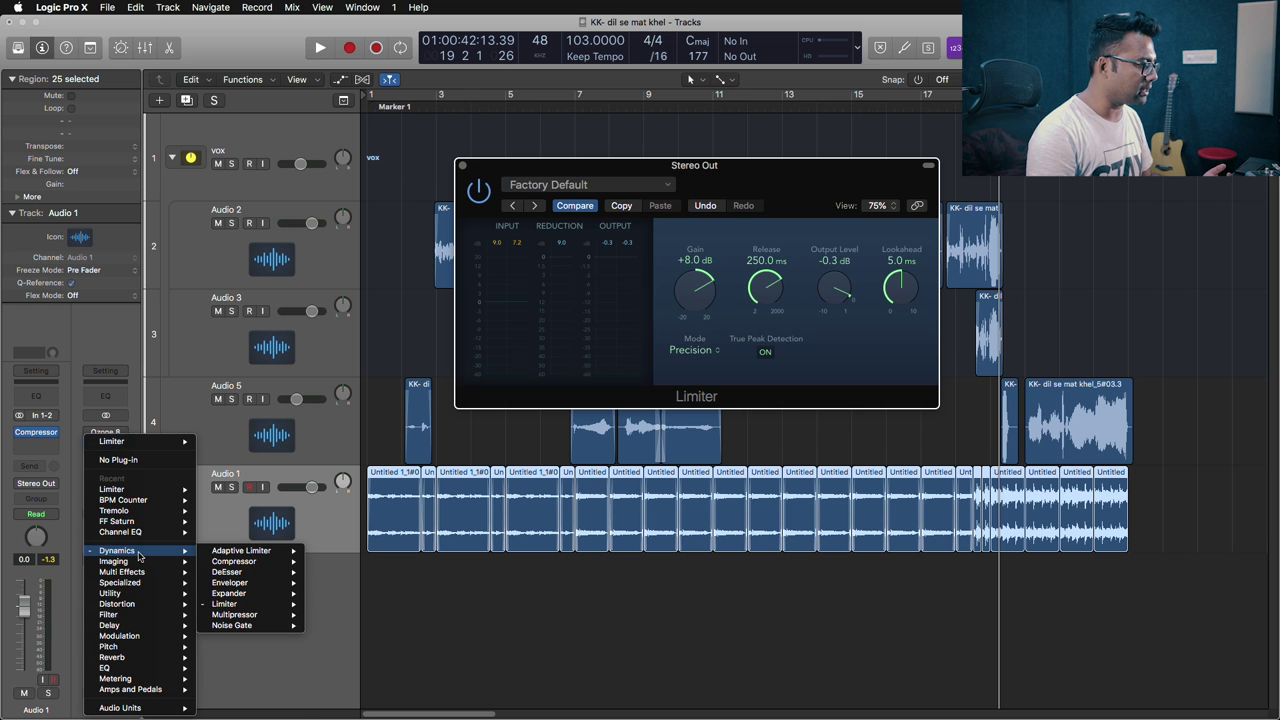
pyautogui.moveTo(120, 707)
pyautogui.click(468, 607)
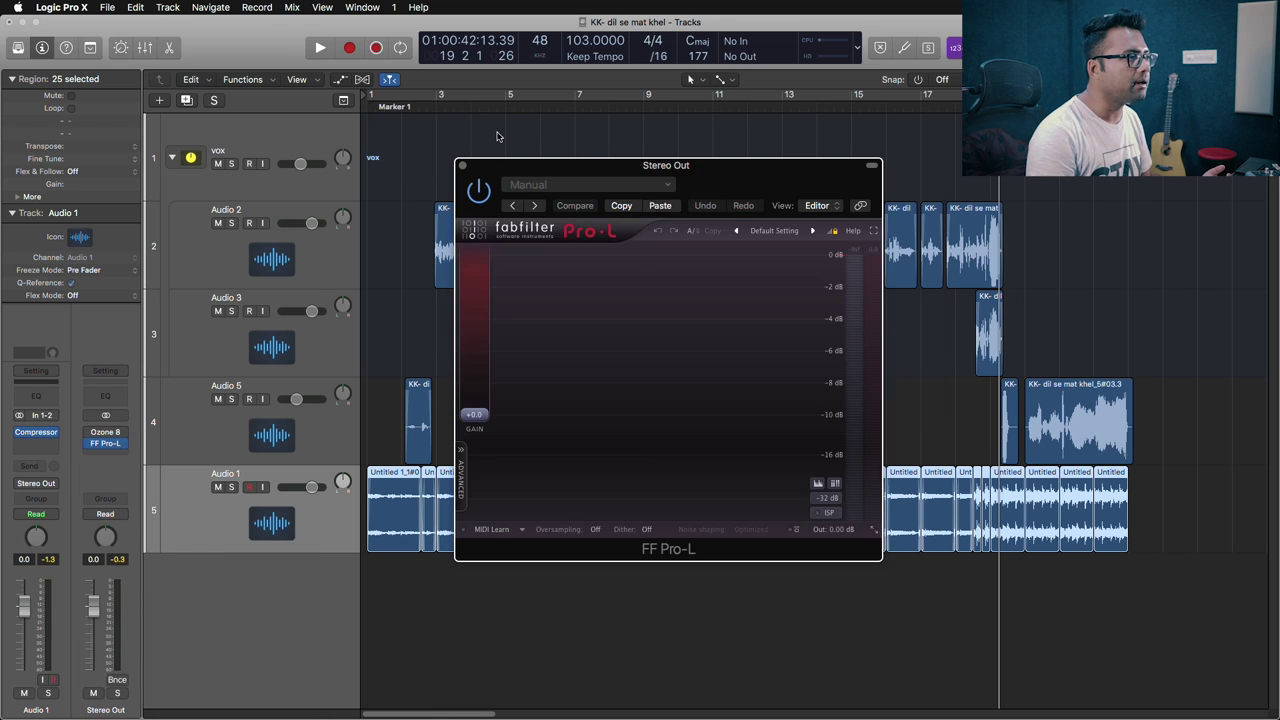
# Step: Play the song from bar 18 and set Pro-L's gain to 5 dB, raising it to 8 dB while listening
pyautogui.click(955, 108)
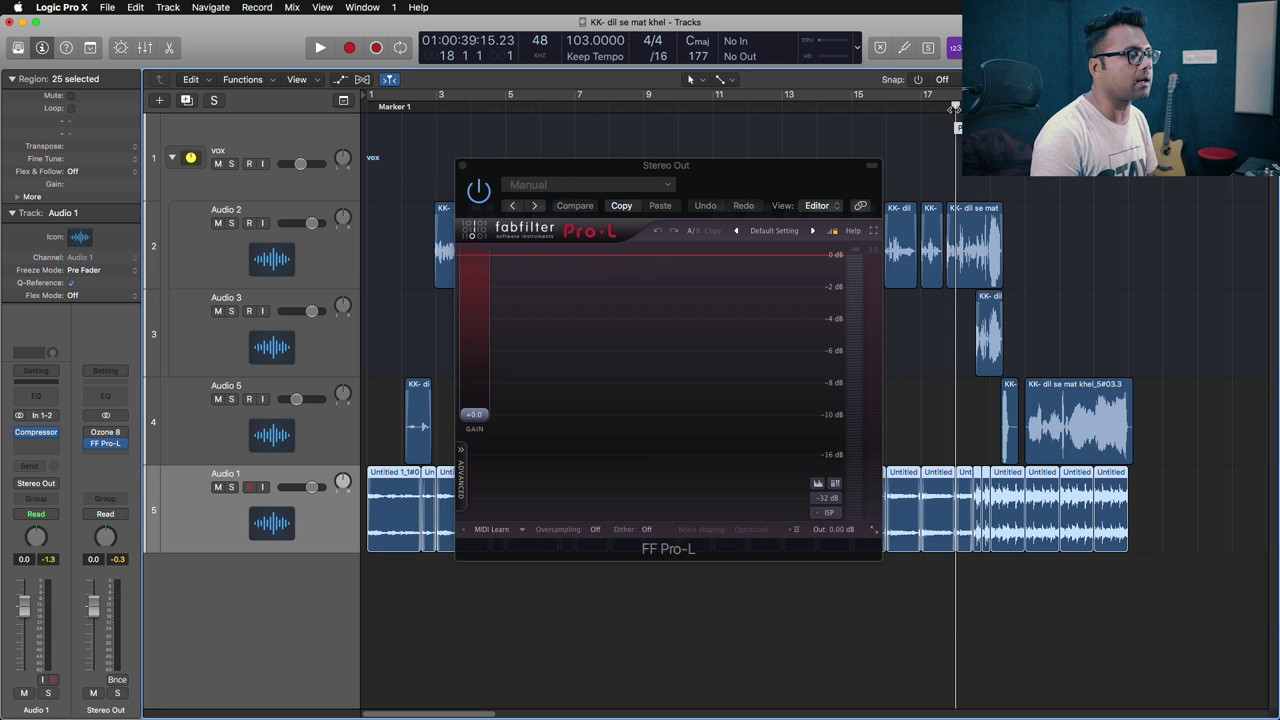
pyautogui.press('space')
pyautogui.doubleClick(476, 415)
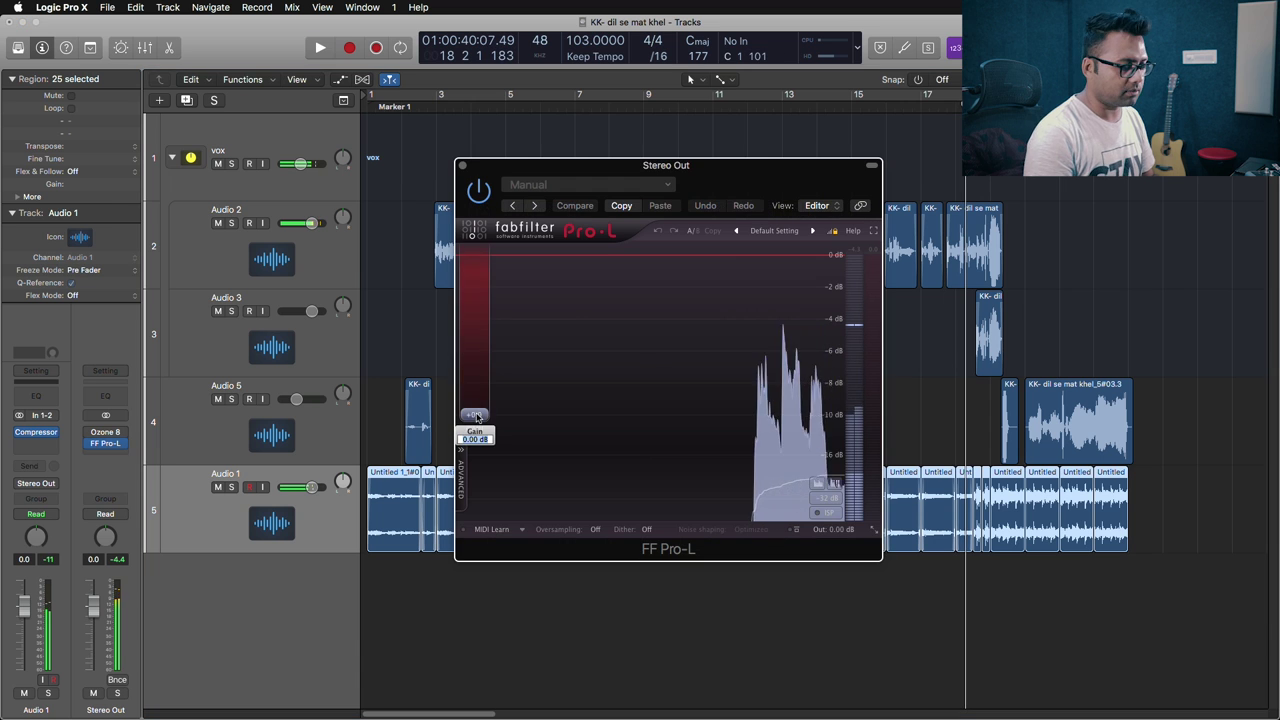
pyautogui.press('space')
pyautogui.write('5')
pyautogui.press('Return')
pyautogui.press('space')
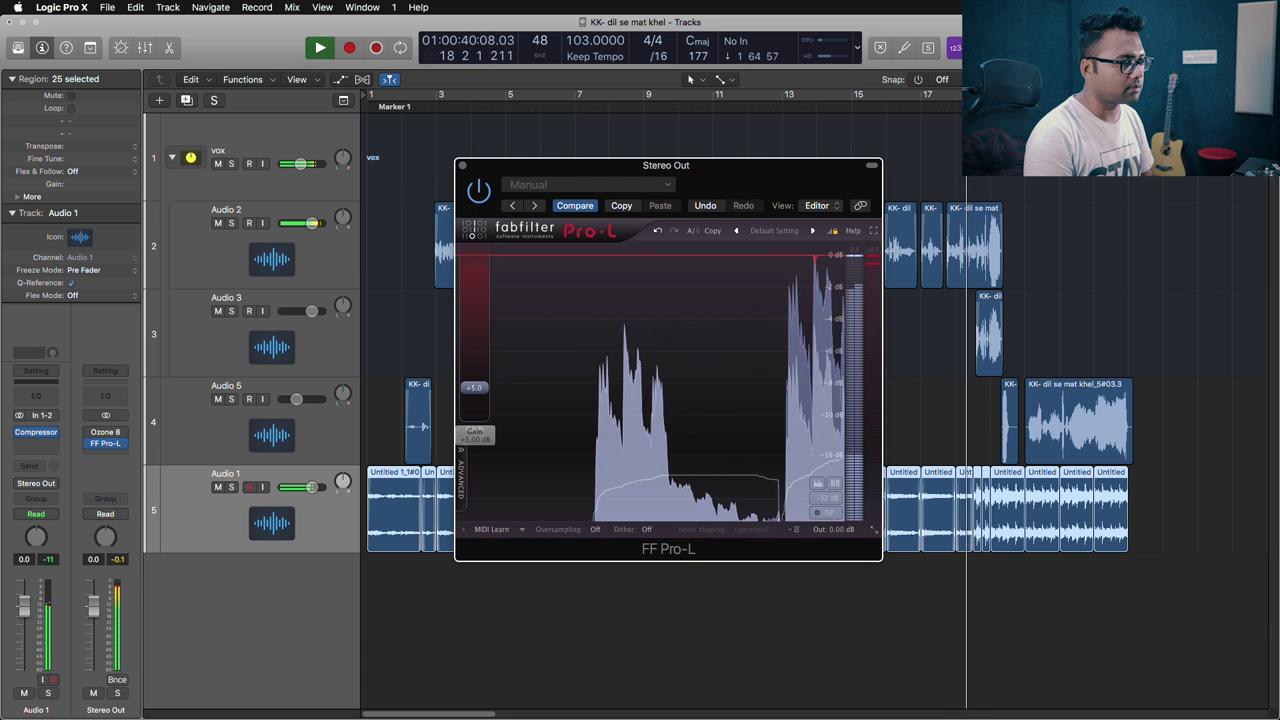
pyautogui.press('space')
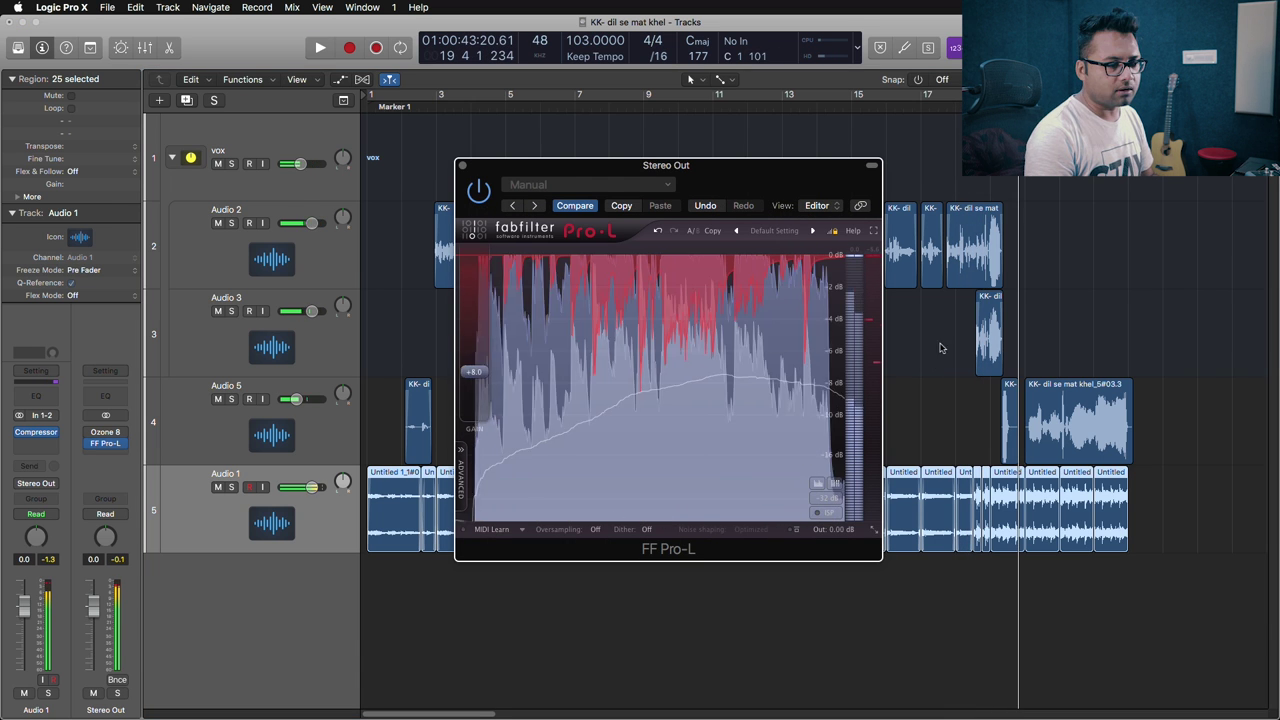
# Step: Set Pro-L's output level to -0.3 dB
pyautogui.doubleClick(835, 532)
pyautogui.write('-.3')
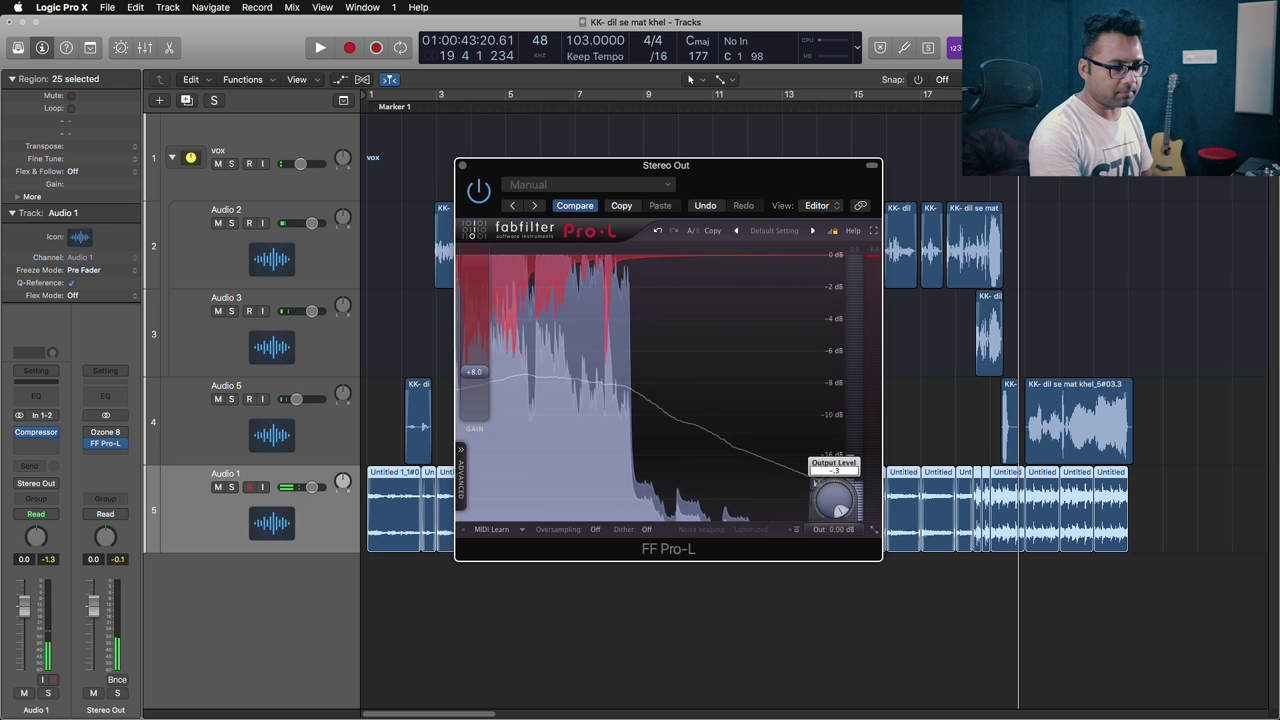
pyautogui.press('Return')
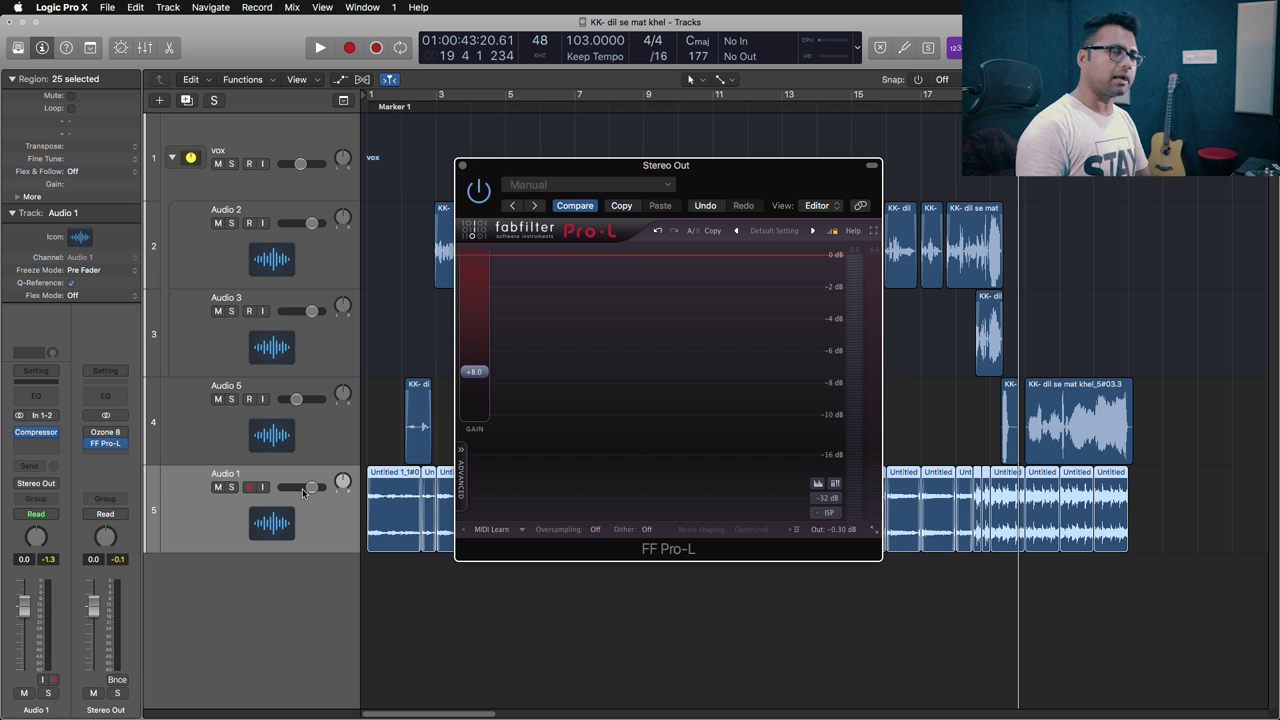
# Step: Close the Pro-L window and remove the plug-in from the Stereo Out
pyautogui.click(461, 165)
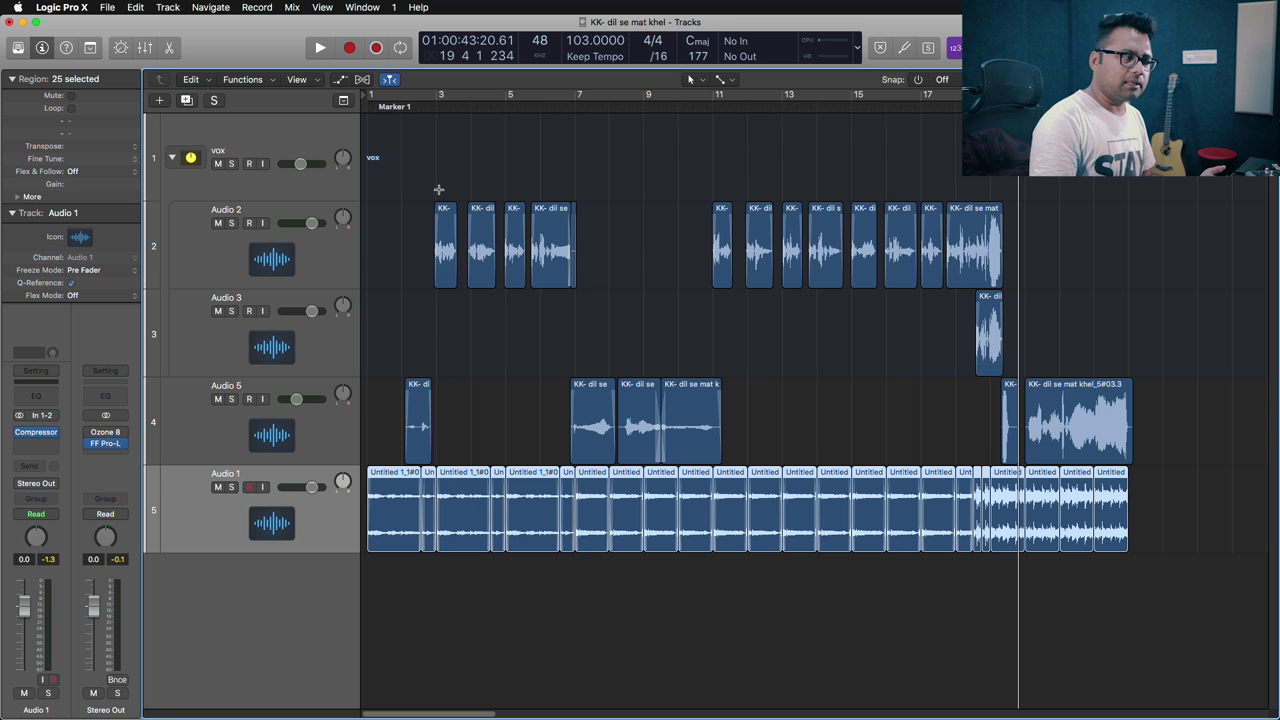
pyautogui.click(125, 446)
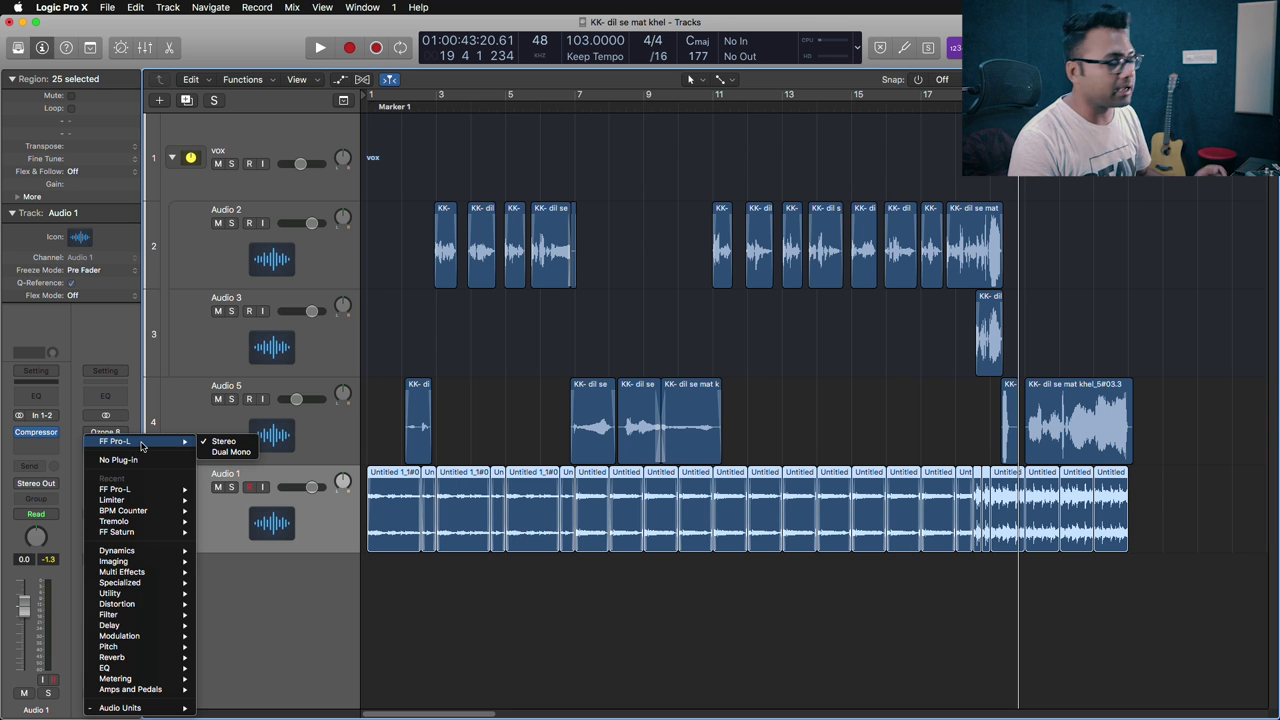
pyautogui.click(146, 461)
# Step: Open Ozone 8 on the Stereo Out and dismiss its preset manager to view the Maximizer
pyautogui.click(105, 444)
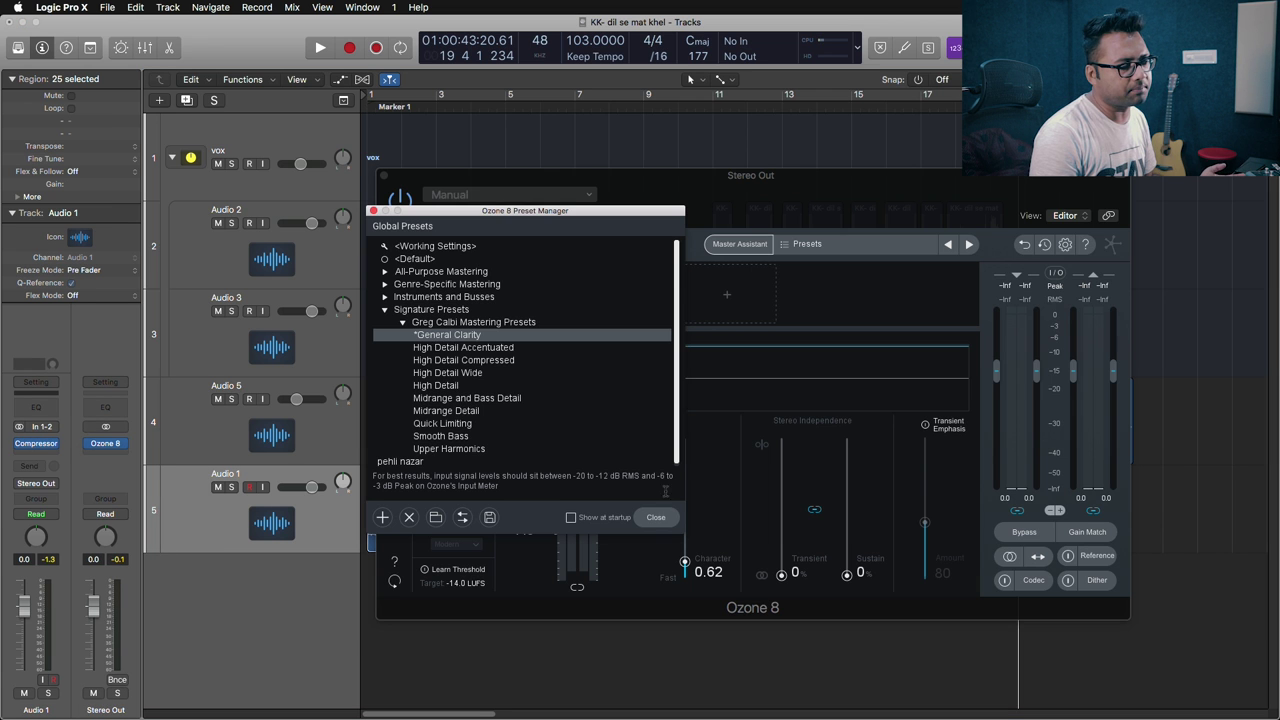
pyautogui.click(655, 517)
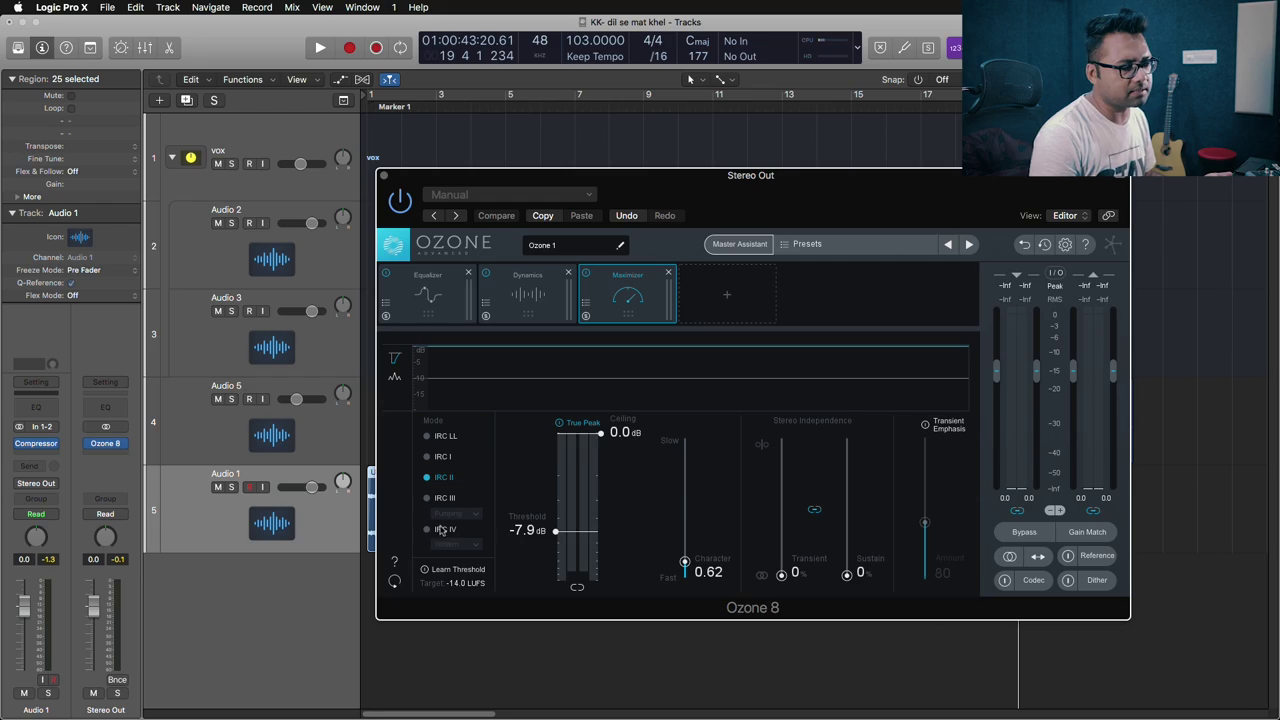